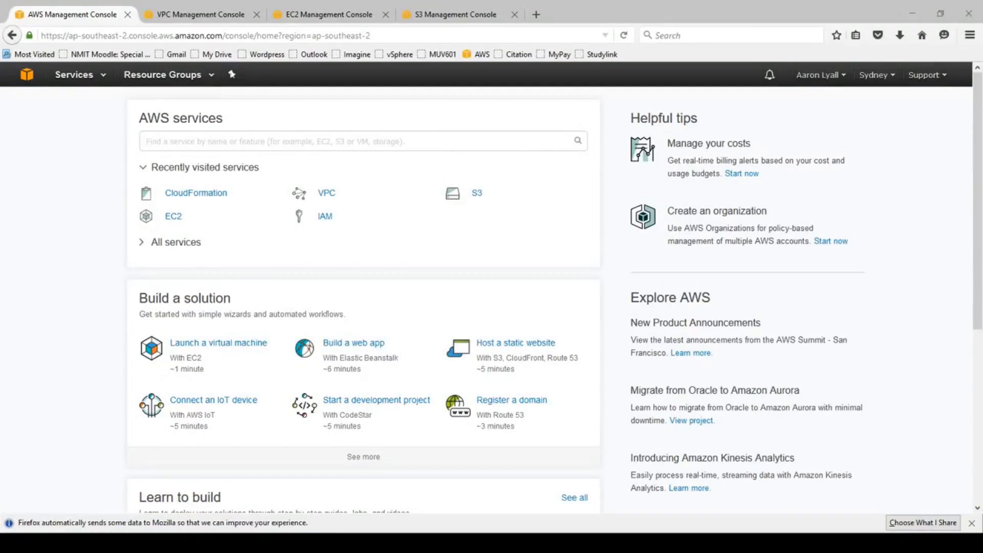
Step: Review the existing VPCs, subnets, route tables and internet gateways, as well as the EC2 instances
click(169, 13)
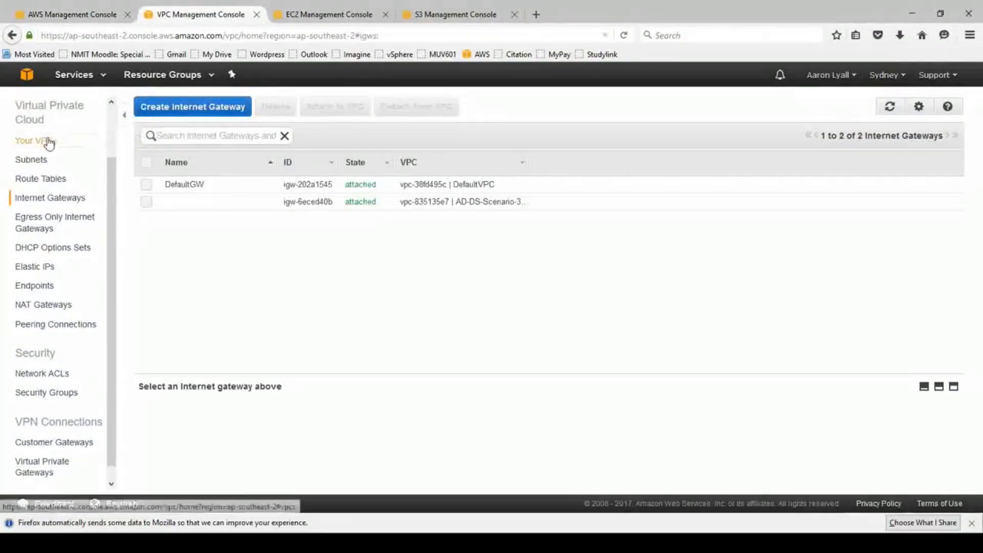
click(46, 141)
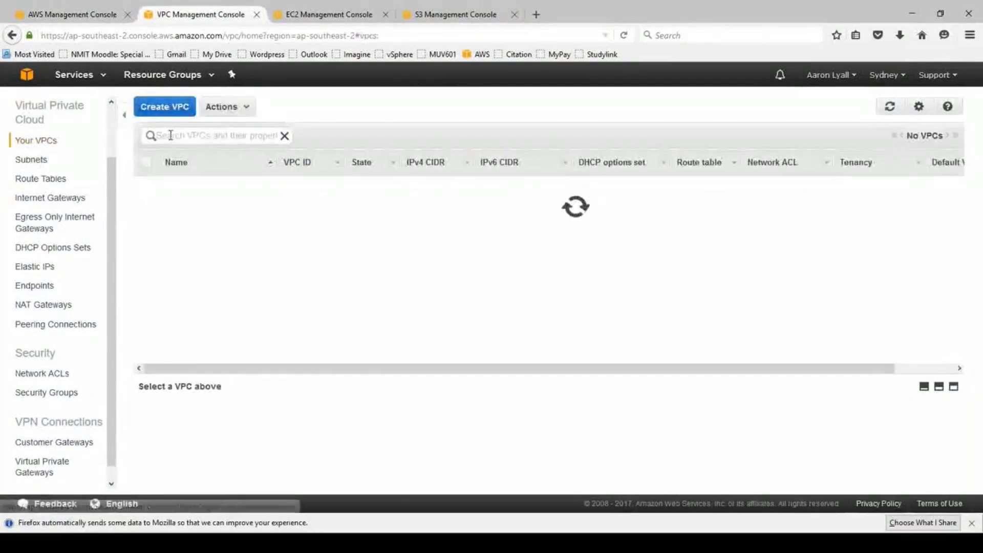
click(51, 160)
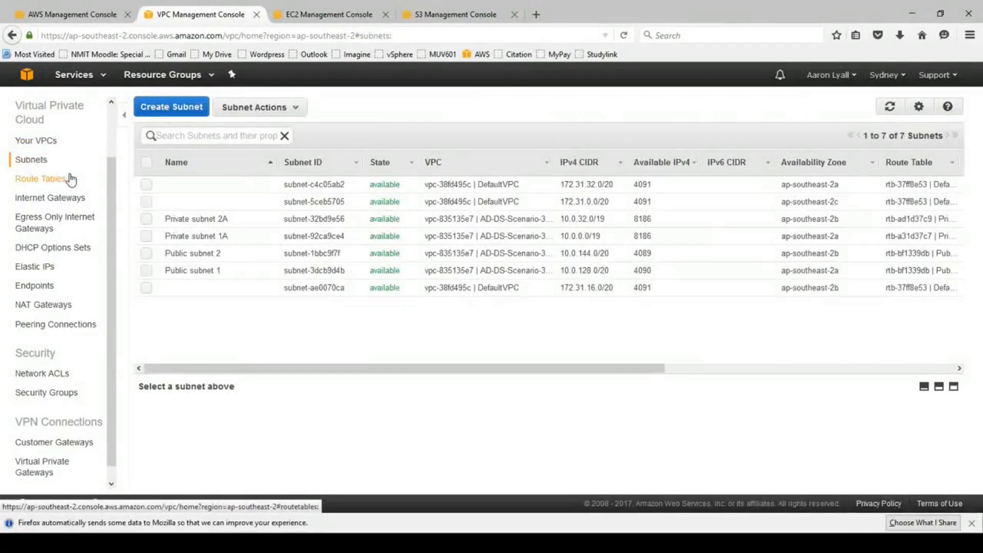
click(41, 179)
click(62, 198)
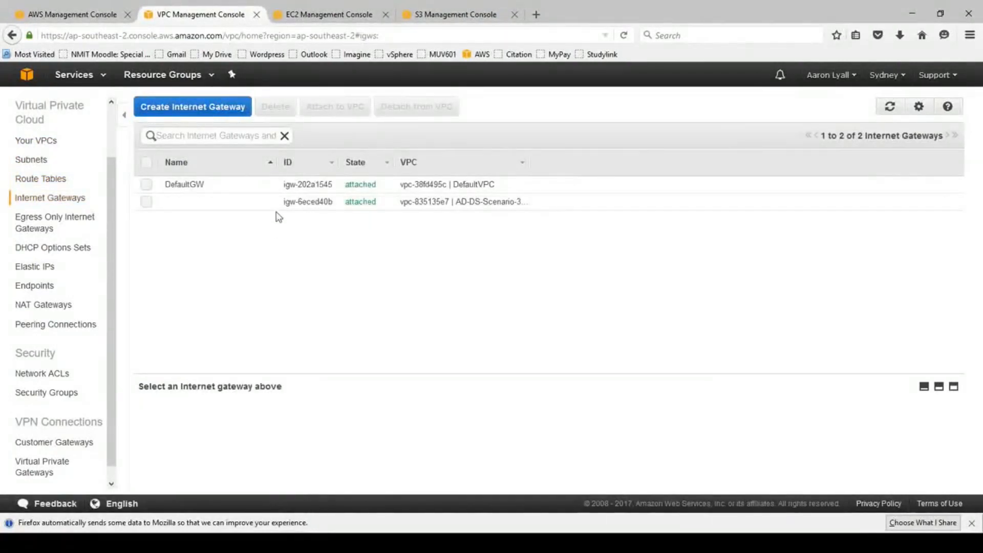
click(307, 15)
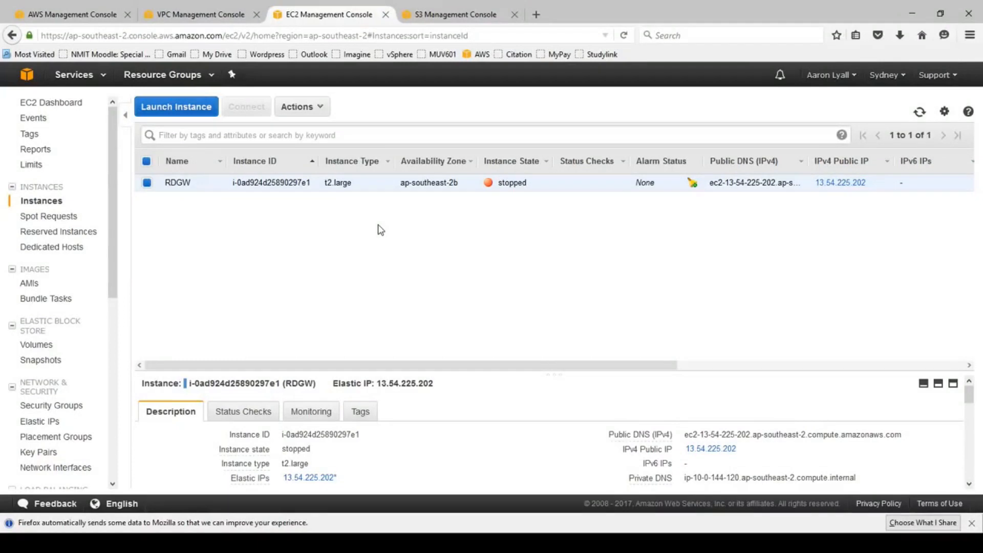
Step: Open the CloudFormation service and check the selected AWS region
click(106, 16)
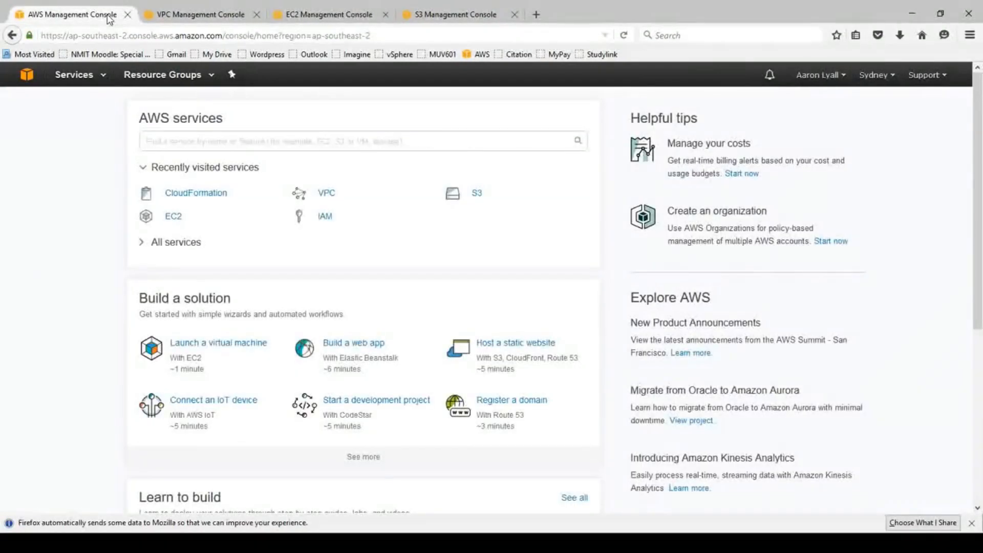
click(77, 77)
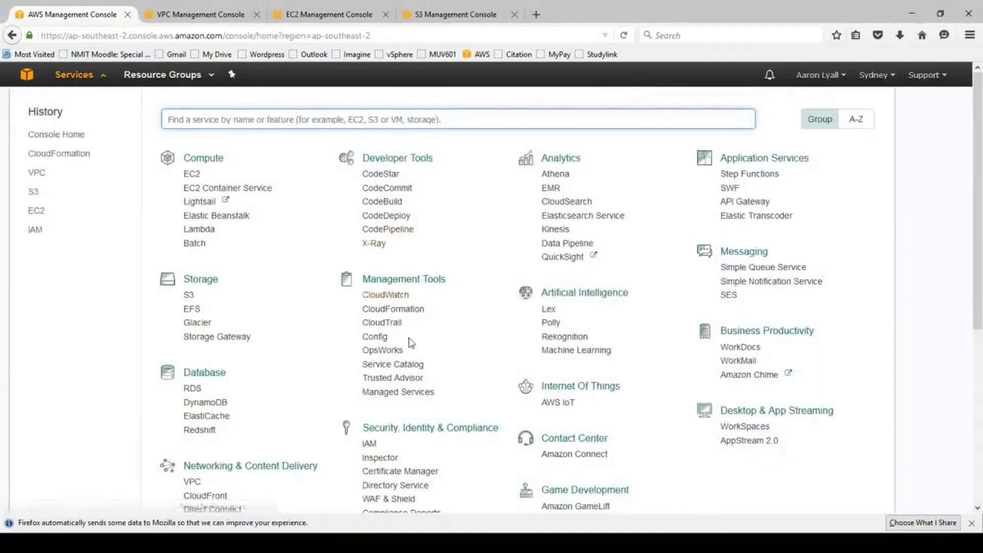
click(406, 315)
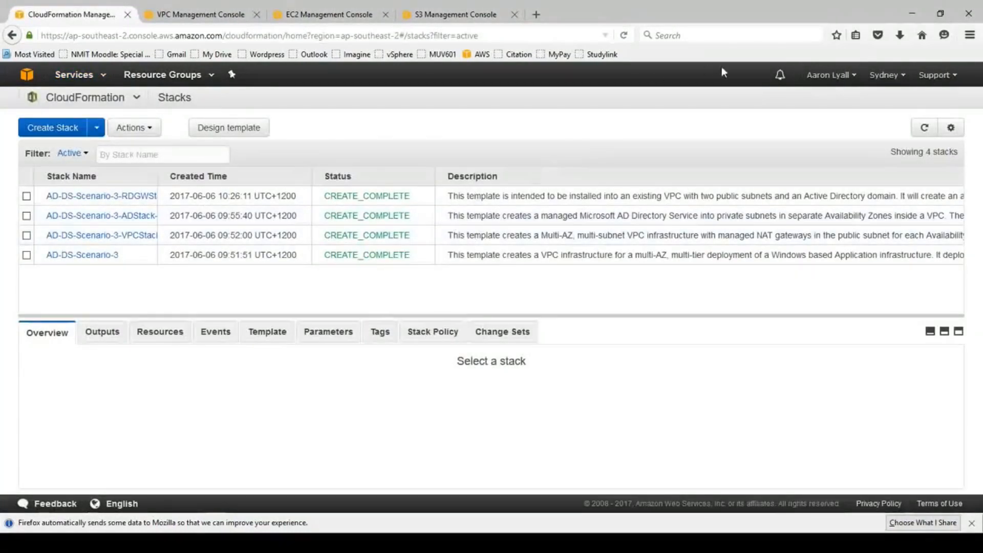
click(885, 75)
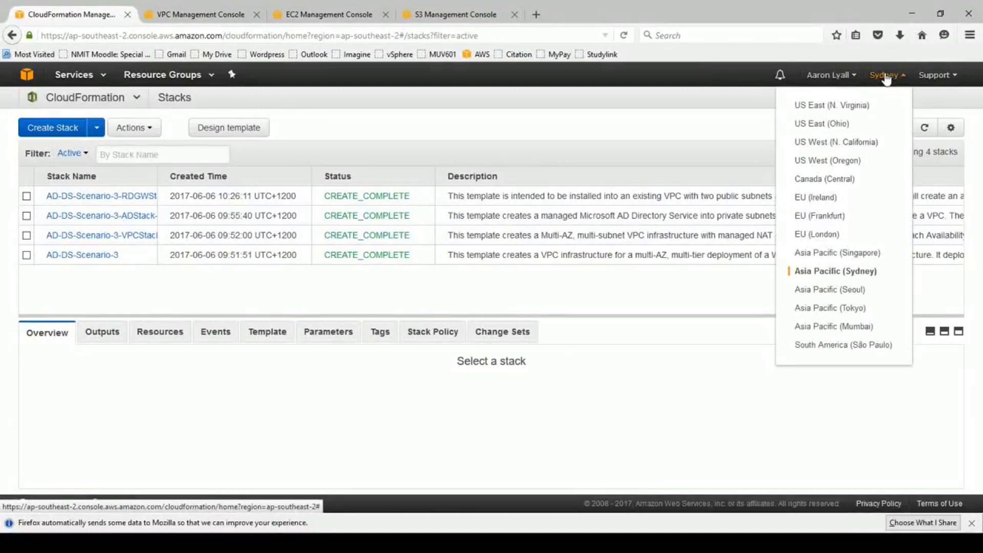
click(886, 77)
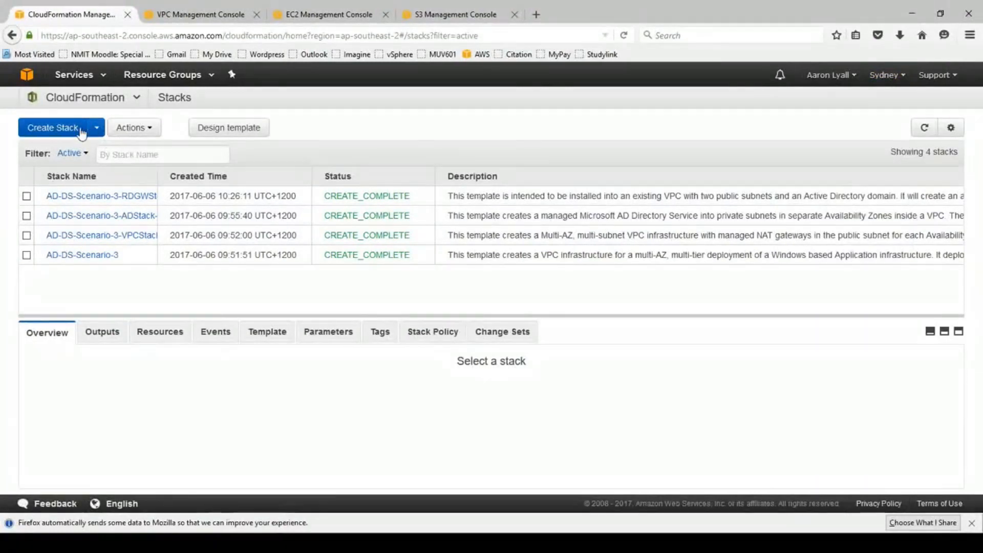
Step: Start creating a new stack from the CloudFormer sample template and proceed to its details
click(53, 128)
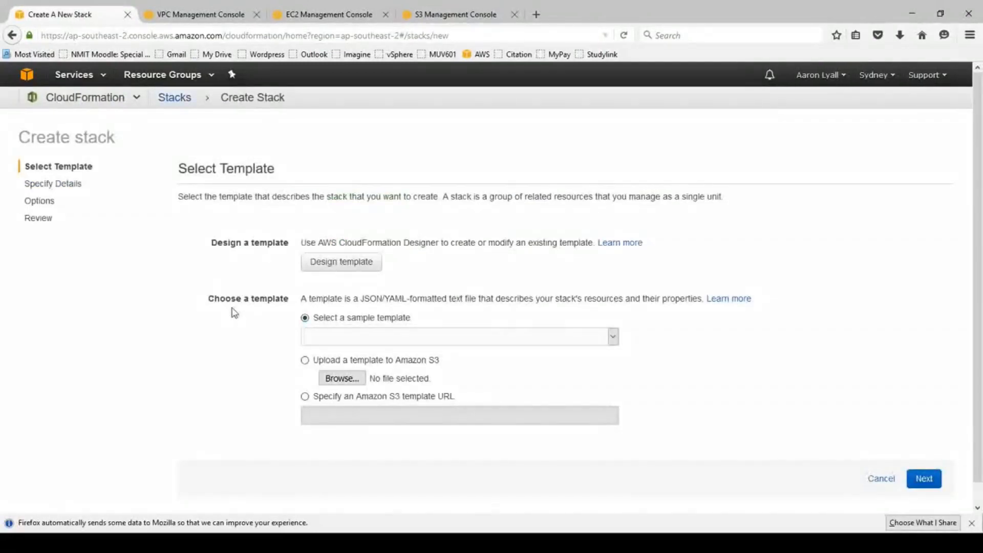
click(610, 339)
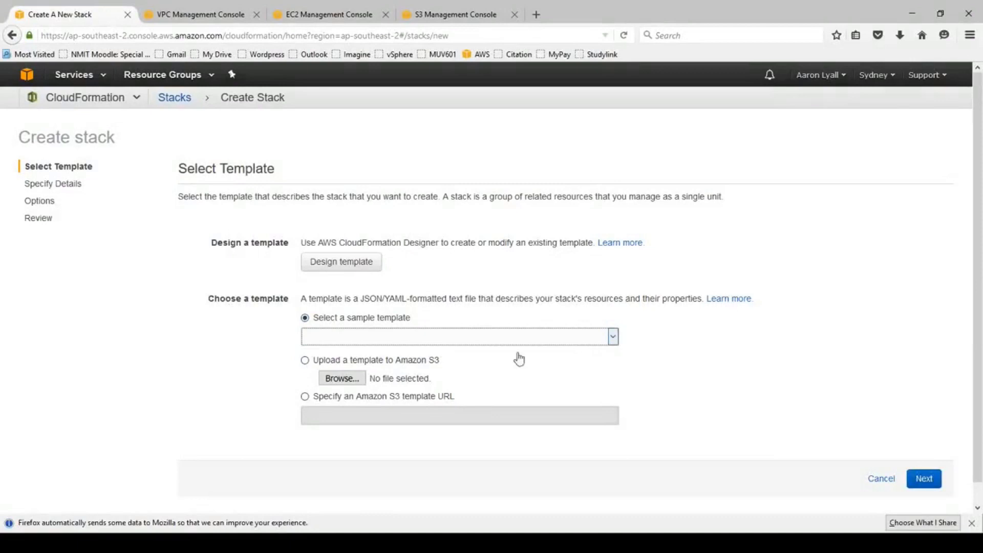
click(456, 493)
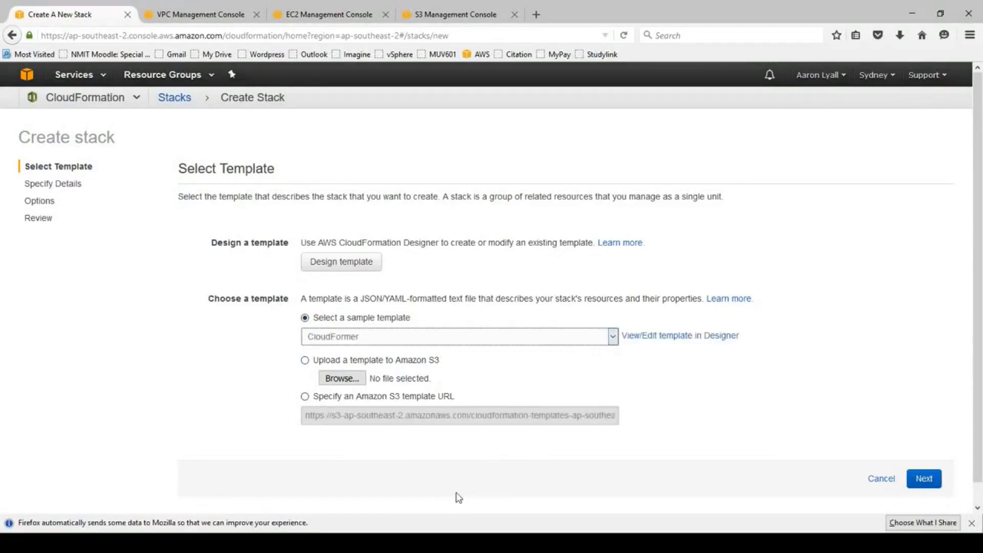
click(924, 479)
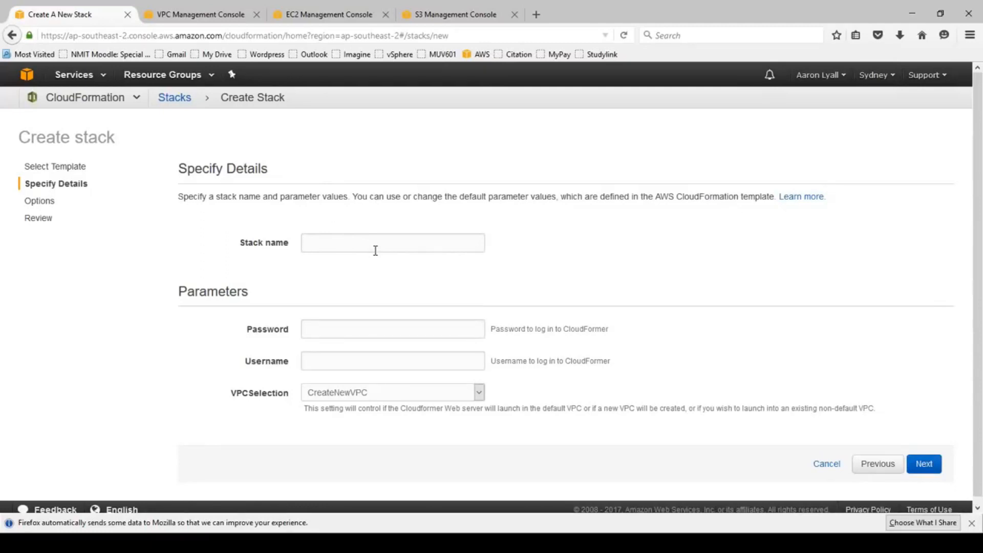
Step: Name the stack Cloudformer, enter the CloudFormer login password and username, and proceed to the stack options
text(Cloudformer)
key(Tab)
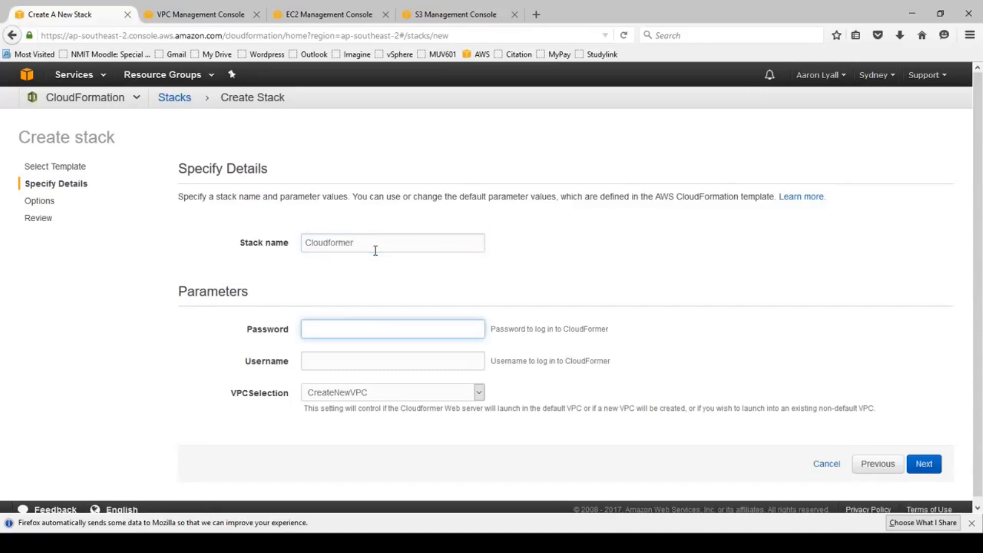
text(•••••••)
key(Tab)
text(aaron)
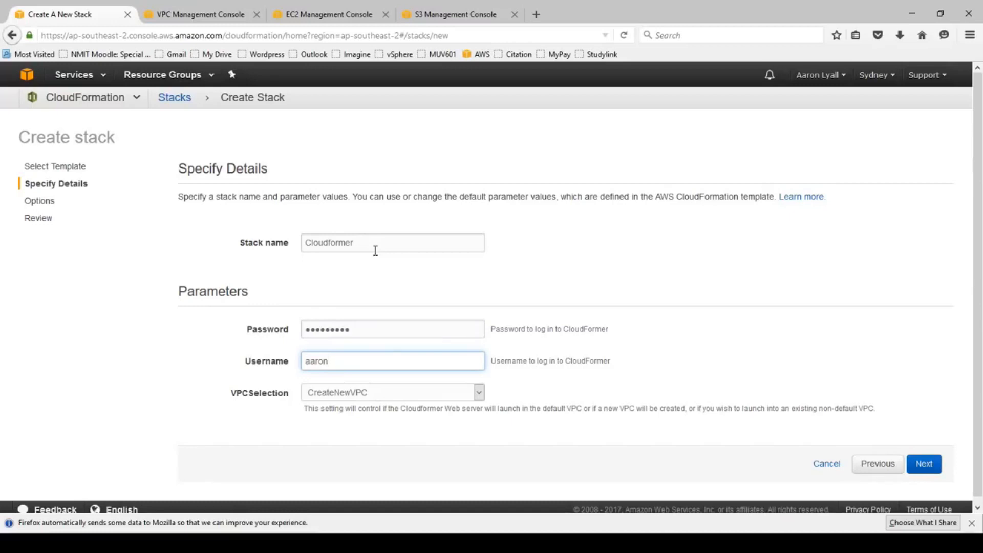
click(913, 463)
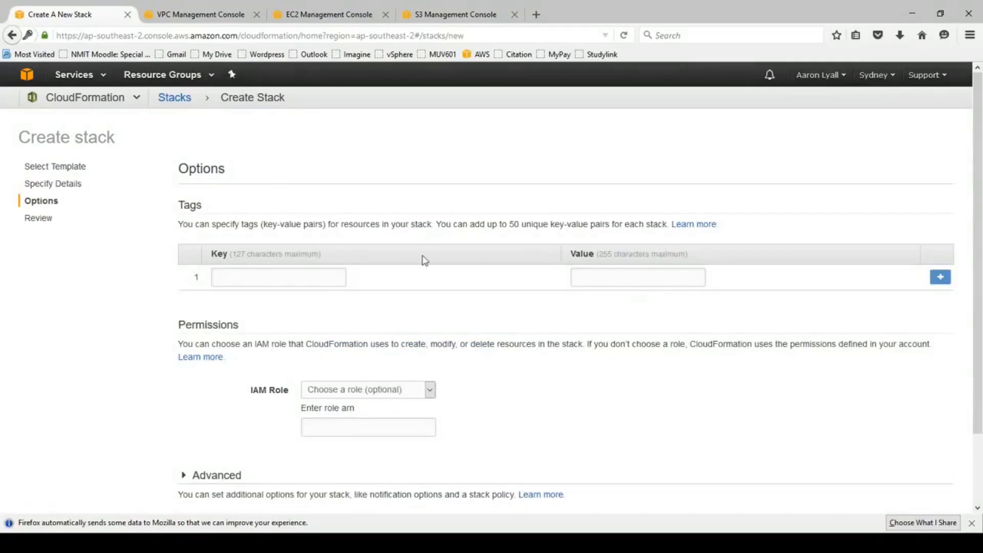
Step: Add a stack tag with key Cloud Former and value Cloud Former, then proceed to the review
scroll(536, 317, down, 3)
click(245, 198)
text(Cloud)
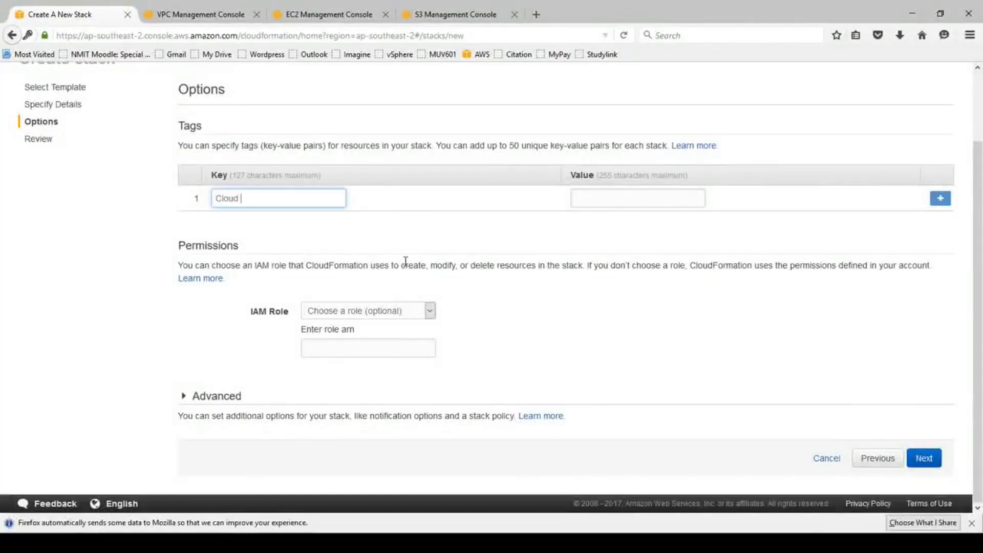
text( Former)
key(Tab)
text(Cloud Former)
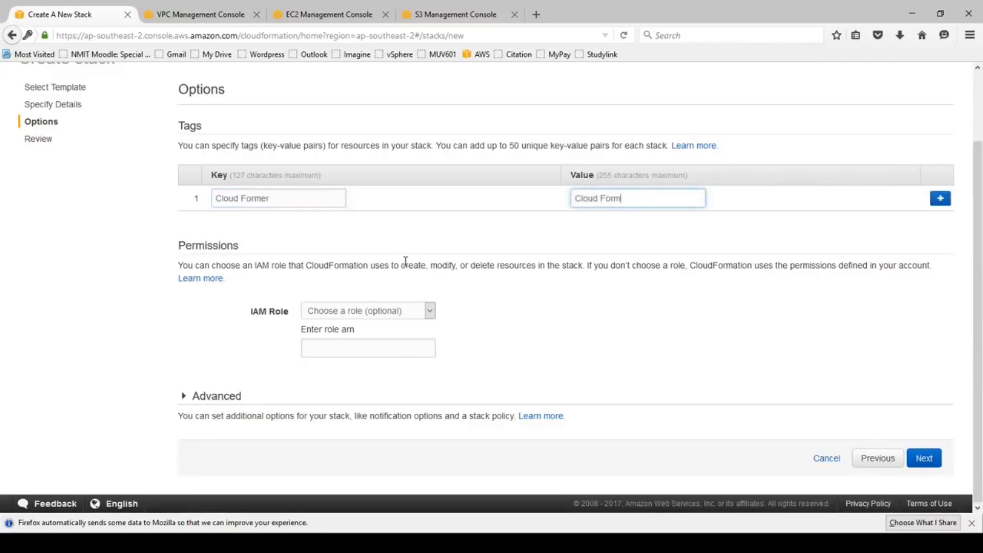
click(924, 457)
Step: Review the stack settings, acknowledge that IAM resources might be created, and create the stack
scroll(773, 361, down, 3)
scroll(773, 361, up, 3)
scroll(774, 360, up, 2)
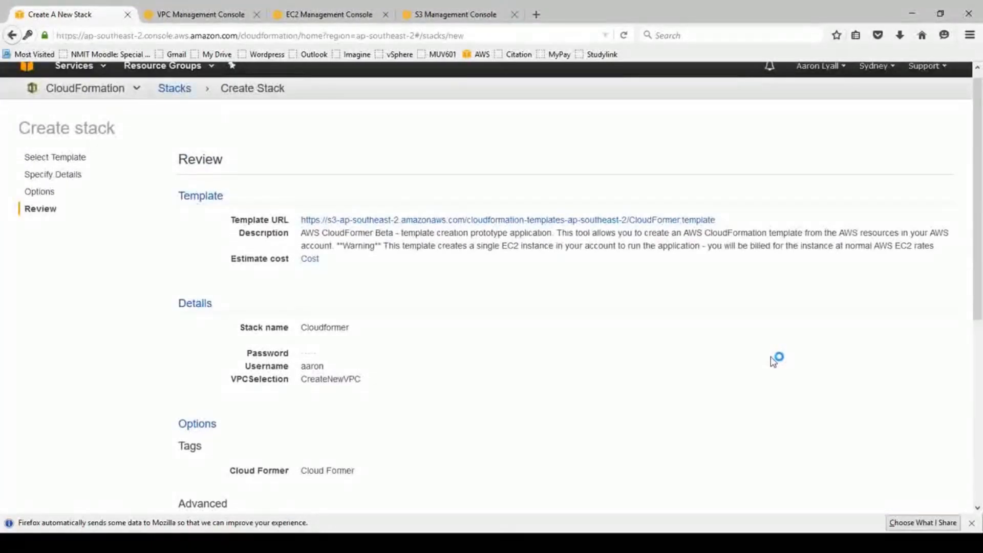
scroll(578, 308, down, 1)
scroll(578, 308, down, 5)
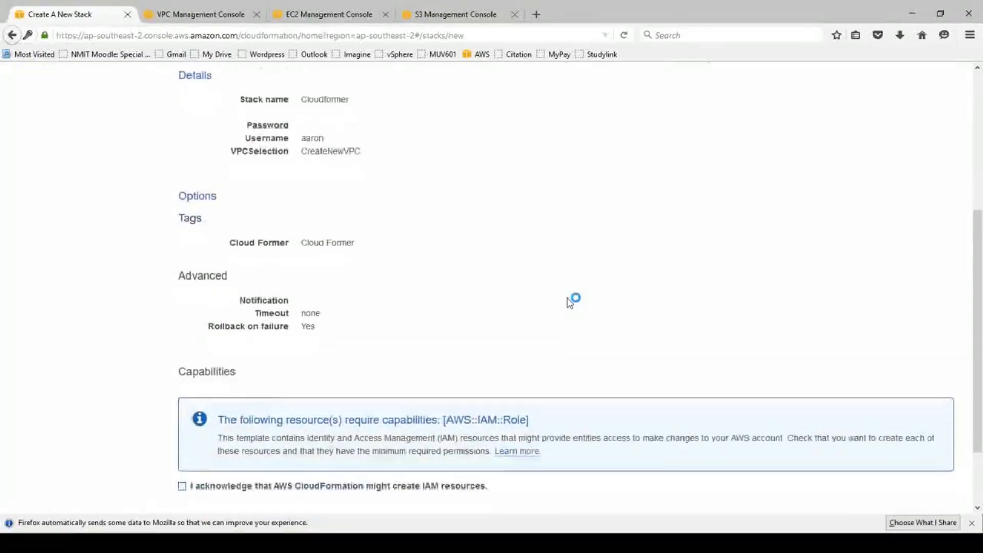
click(342, 433)
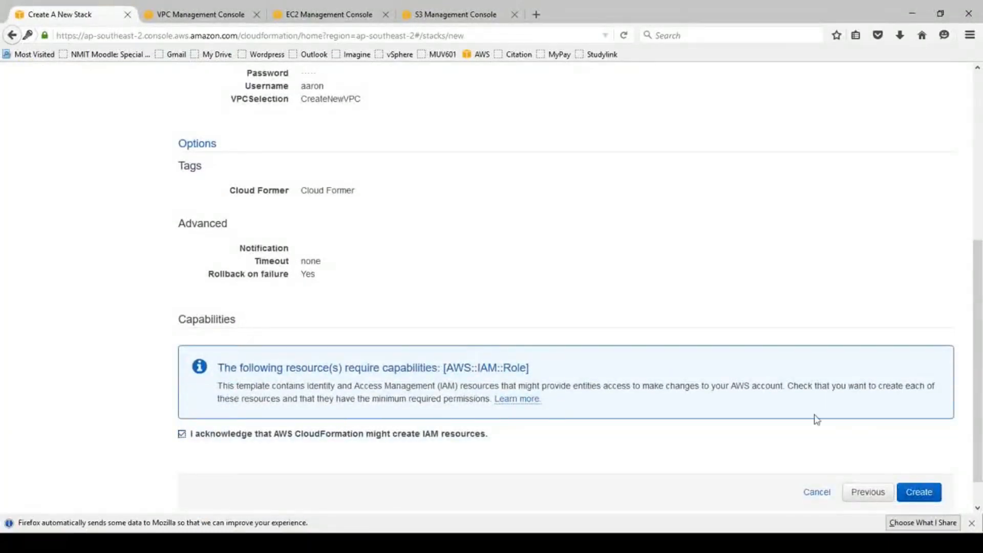
click(919, 500)
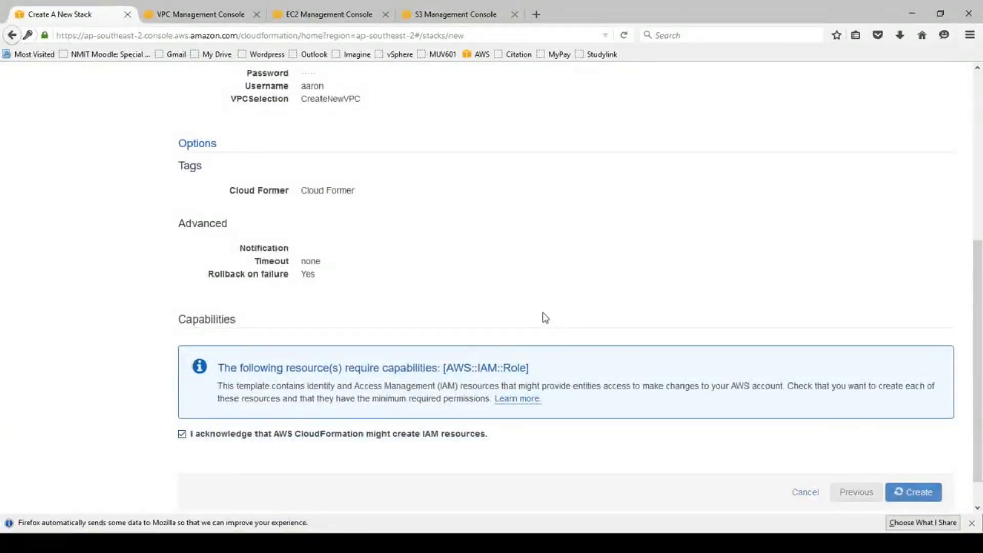
Step: Refresh the stack list and examine the creation events of the Cloudformer stack
click(924, 128)
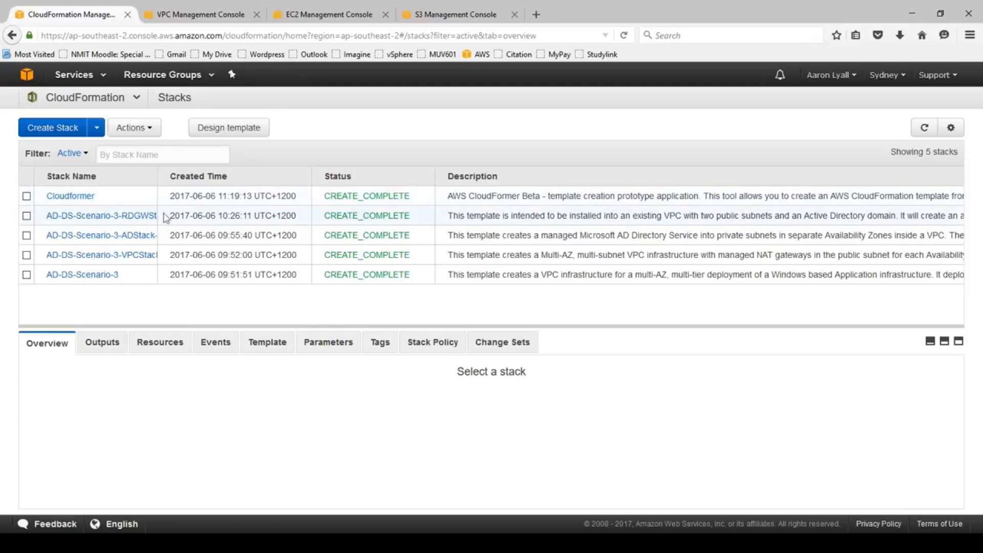
click(27, 196)
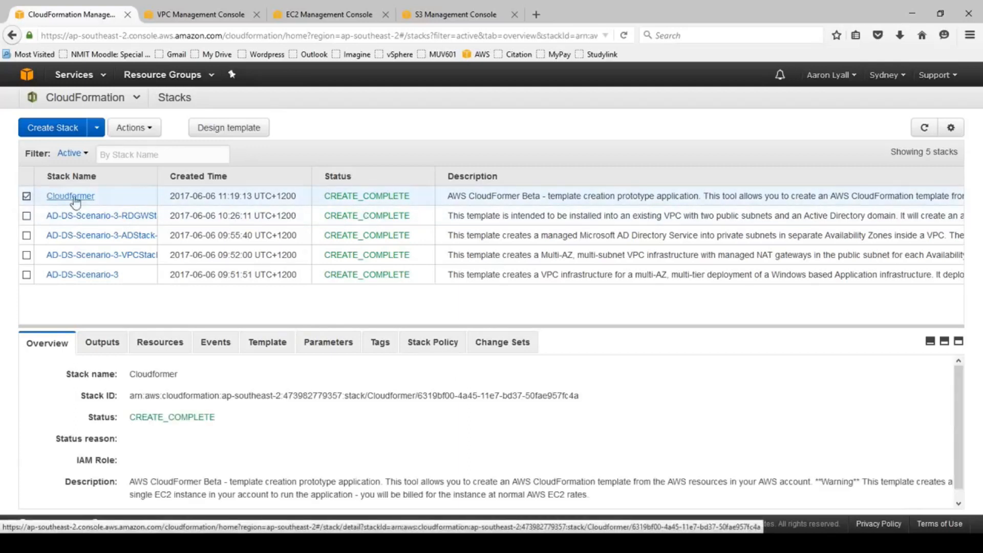
click(220, 346)
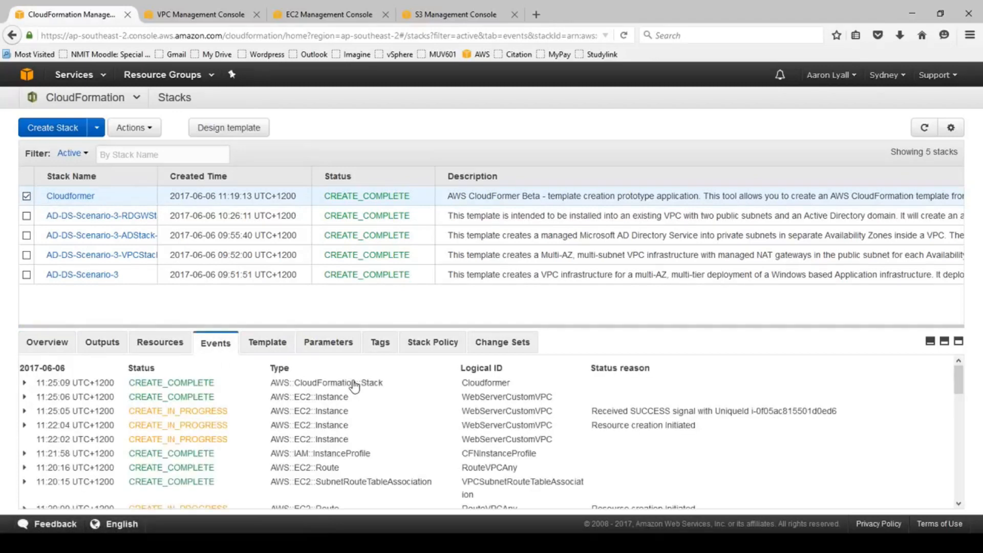
scroll(396, 391, down, 5)
scroll(396, 392, down, 6)
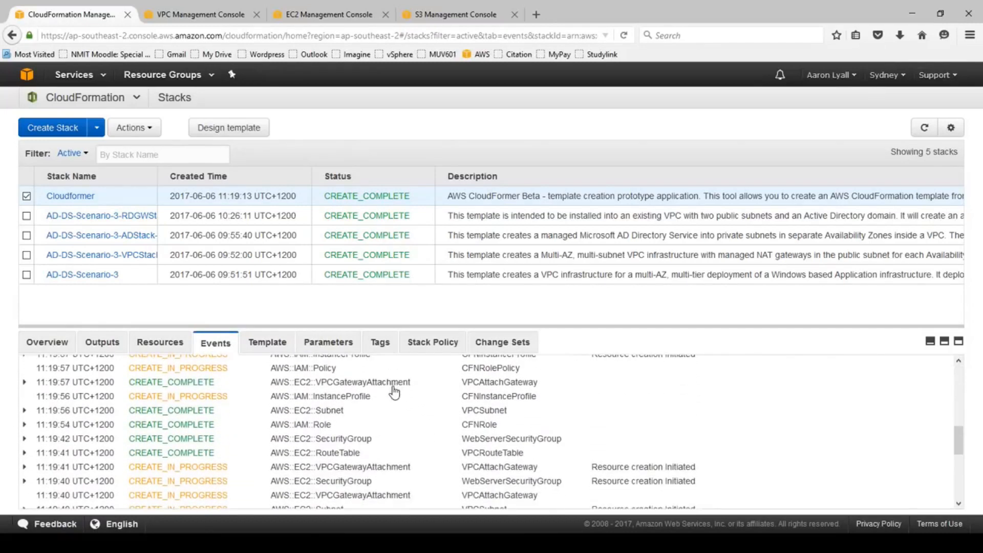
scroll(394, 393, down, 4)
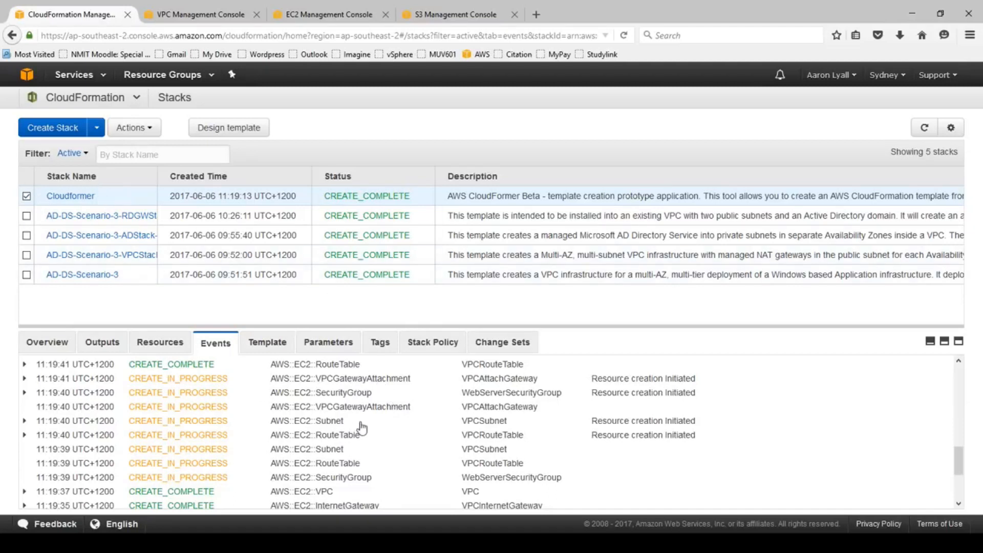
scroll(358, 428, down, 3)
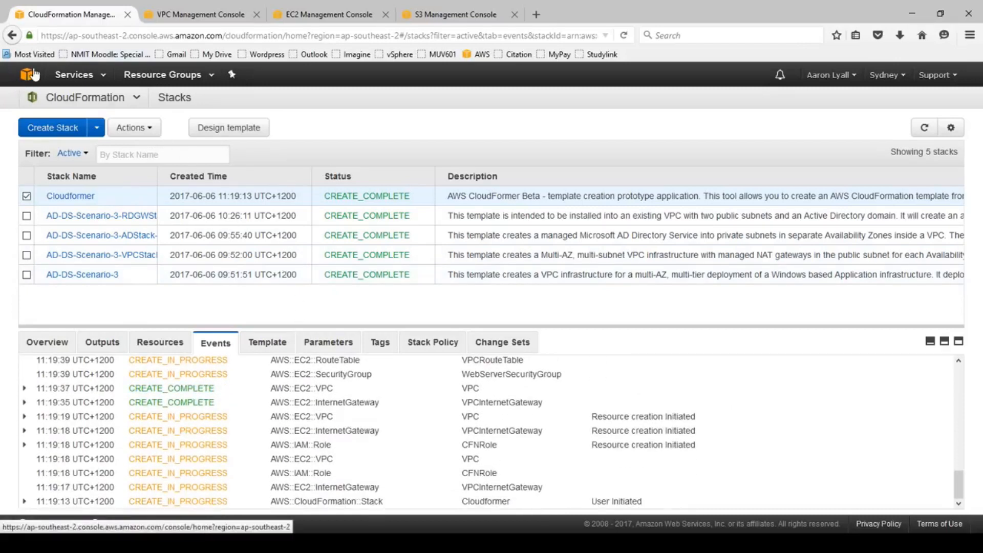
Step: Find the CloudFormer instance in the EC2 instances list and copy its public DNS address
click(76, 75)
click(36, 173)
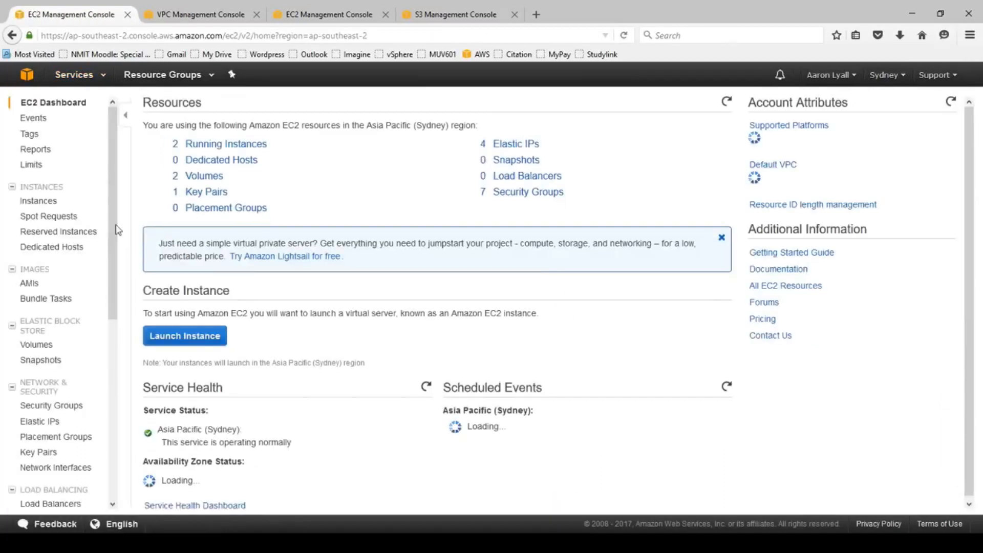
click(50, 203)
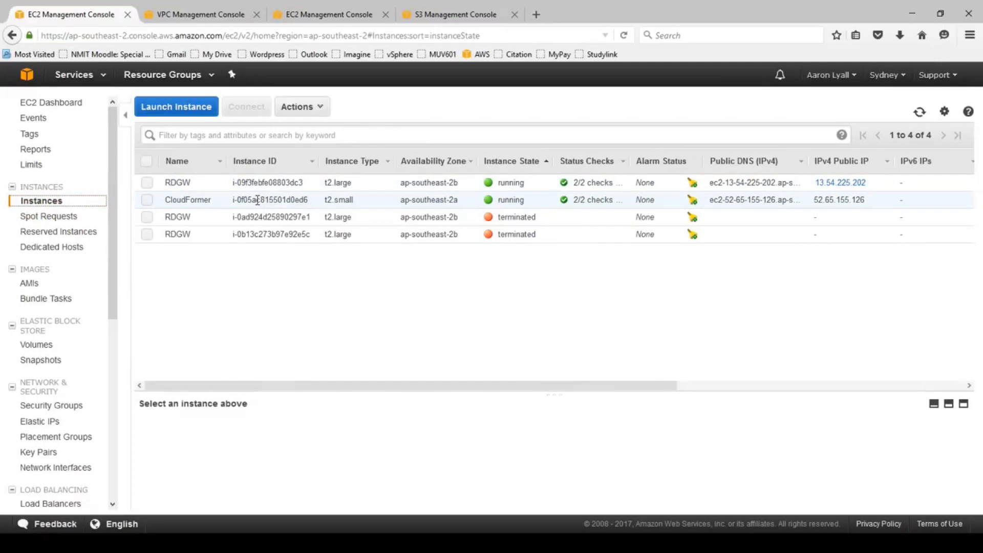
click(257, 200)
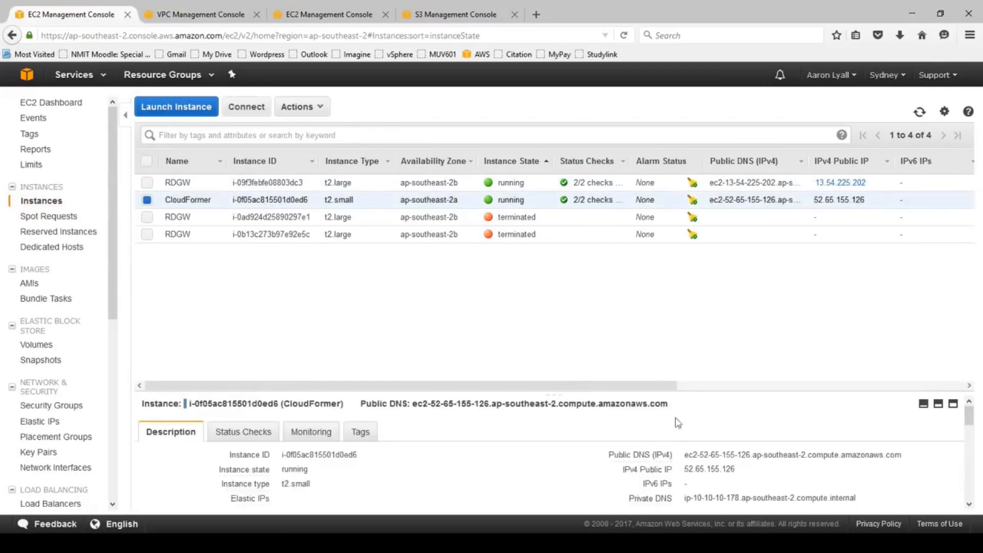
drag(671, 404, 420, 407)
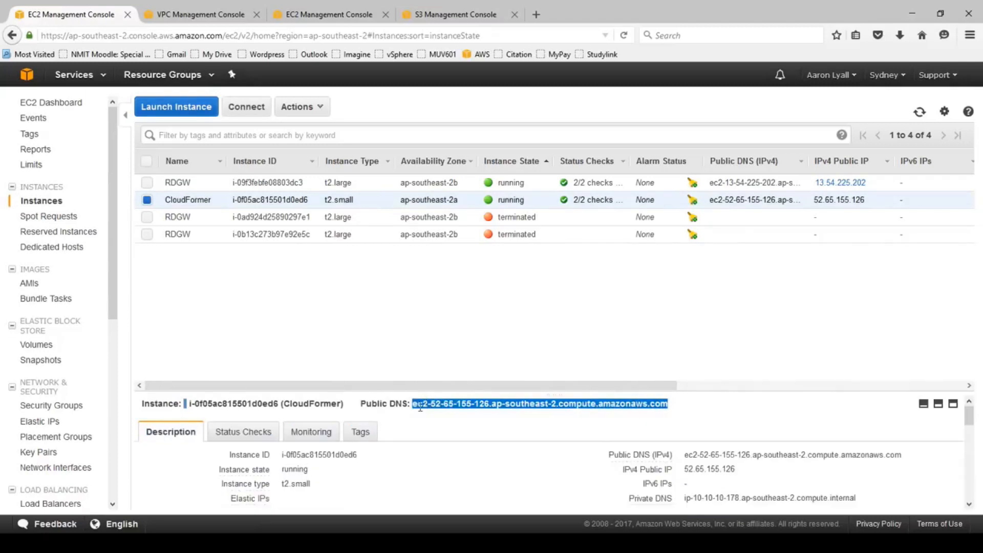
click(541, 14)
text(https://)
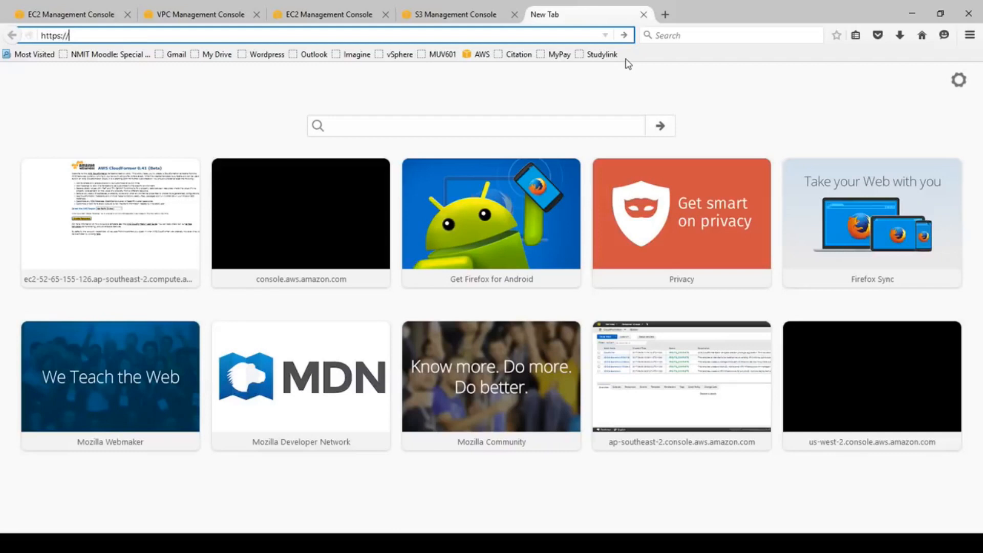
text(ec2-52-65-155-126.ap-southeast-2.compute.amazonaws.com/)
key(Return)
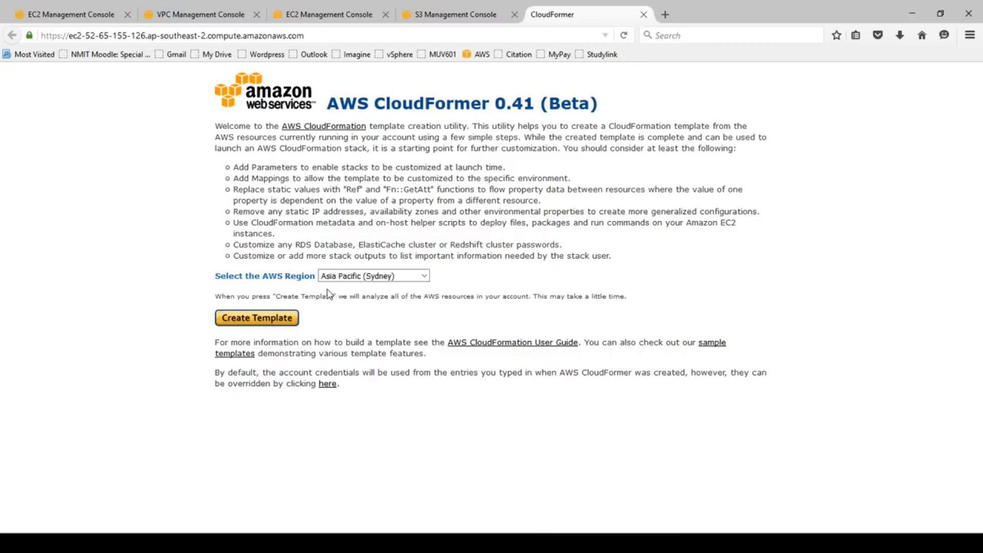
Step: Start a template for the Asia Pacific (Sydney) region with the description "Template created by cloud former screencast" and proceed to the DNS names
click(281, 322)
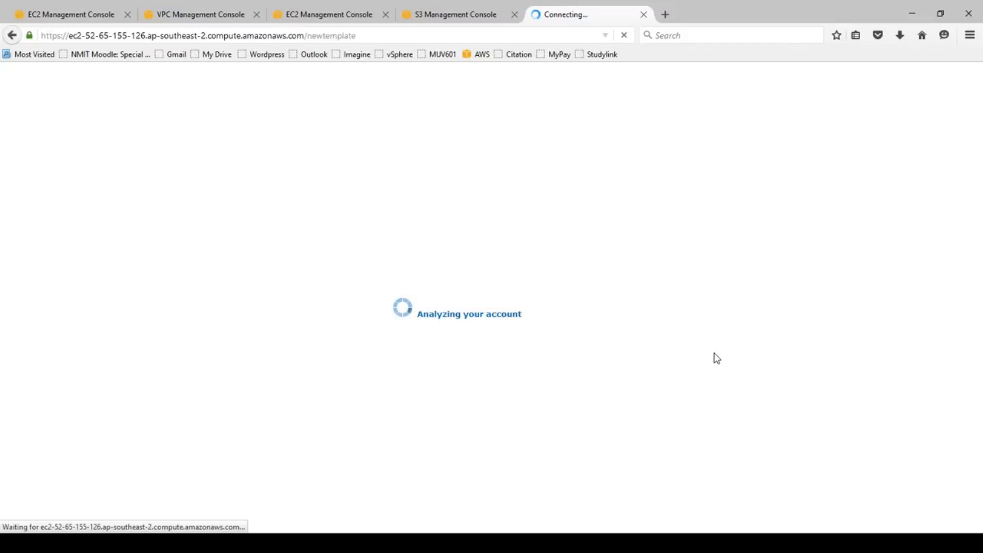
click(378, 269)
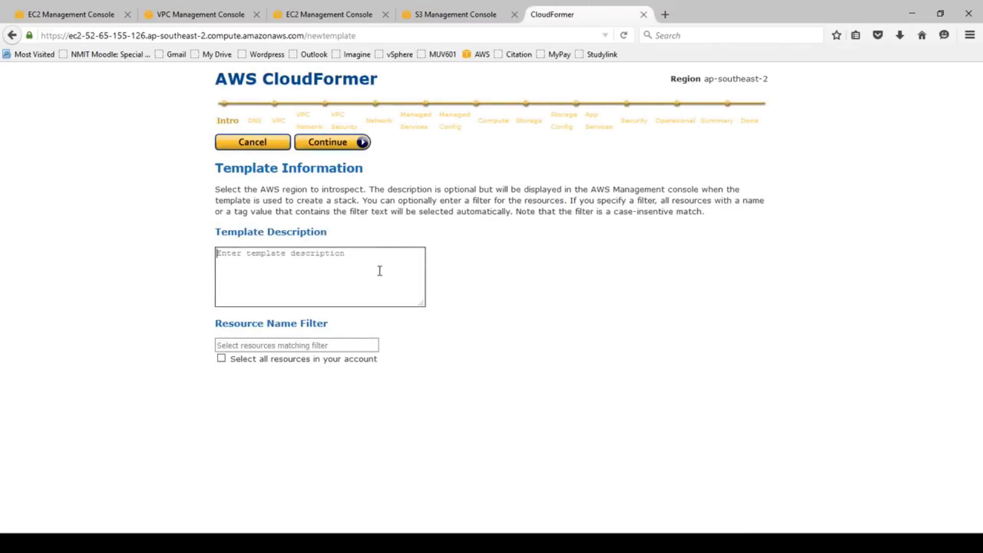
text(Template cre)
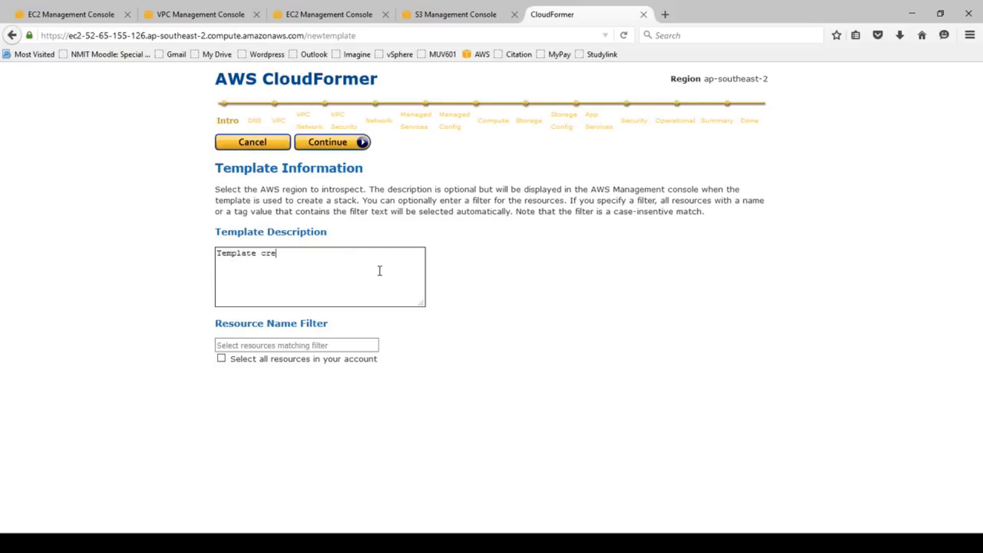
text(ated by cloud former screencast)
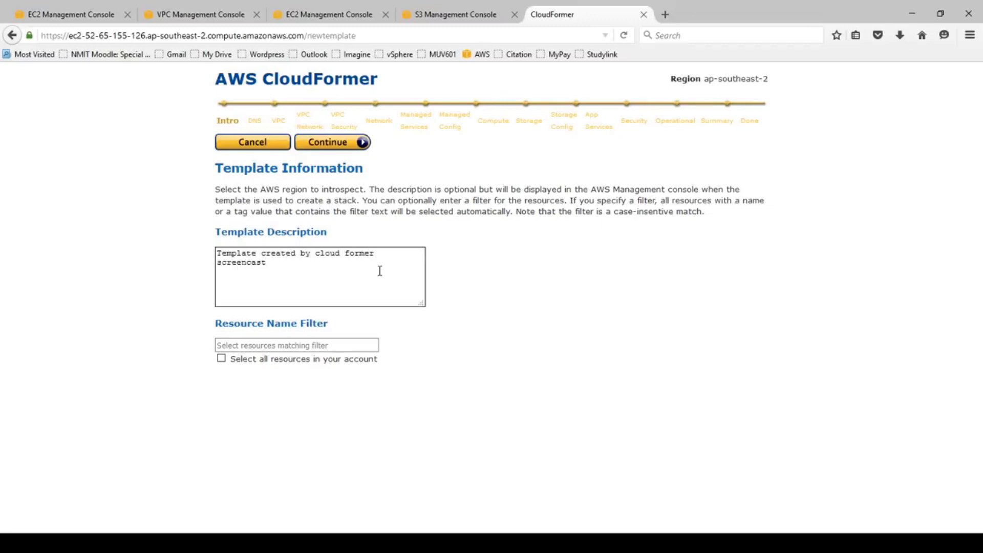
click(329, 146)
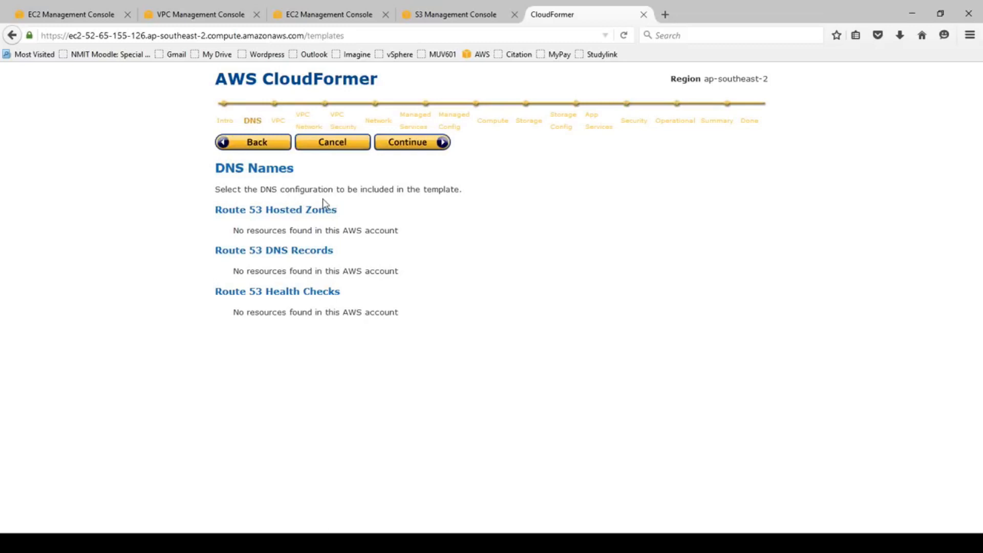
Step: Skip the DNS names, identify the AD-DS-Scenario-3 VPC's ID in the VPC console, and include vpc-835135e7 in the template
click(417, 156)
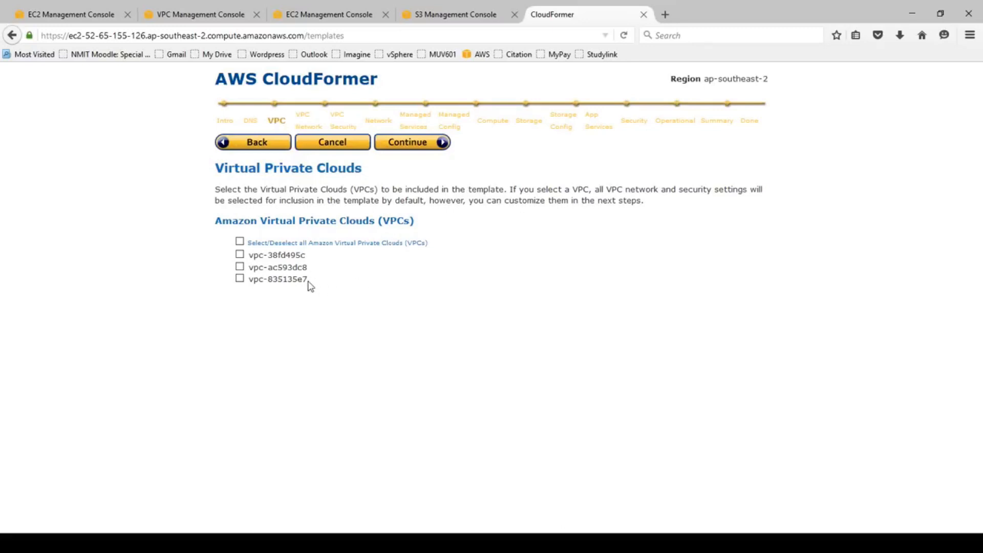
click(220, 11)
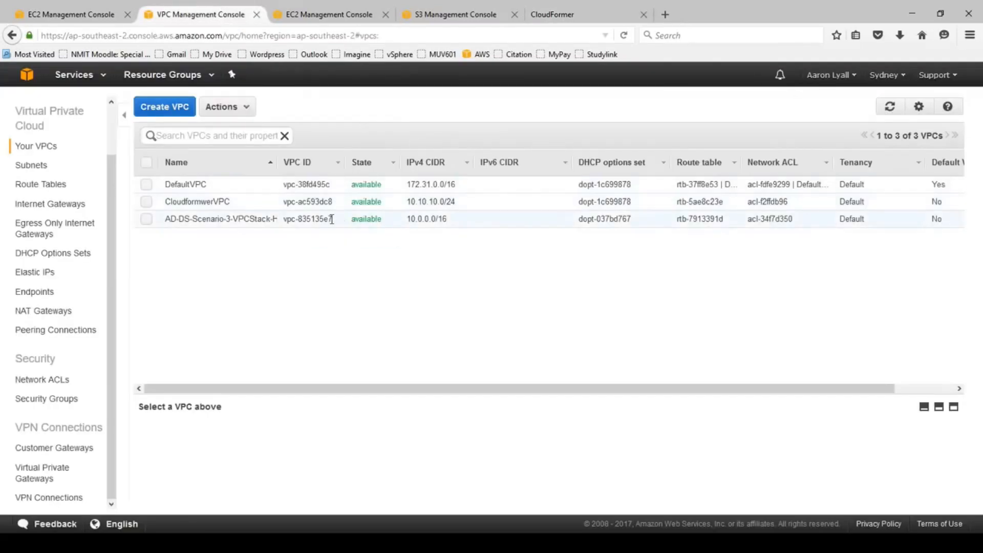
click(328, 219)
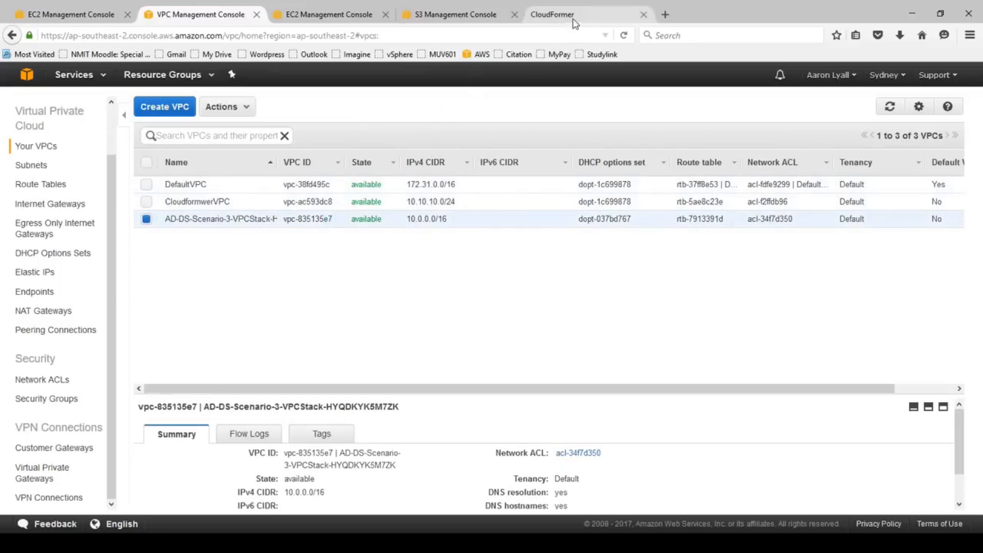
click(552, 14)
click(240, 280)
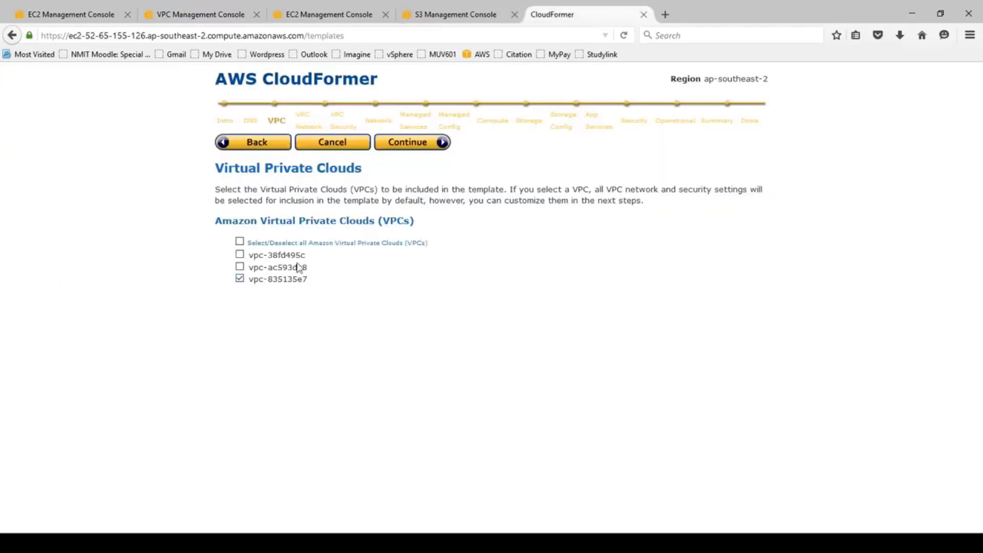
click(410, 150)
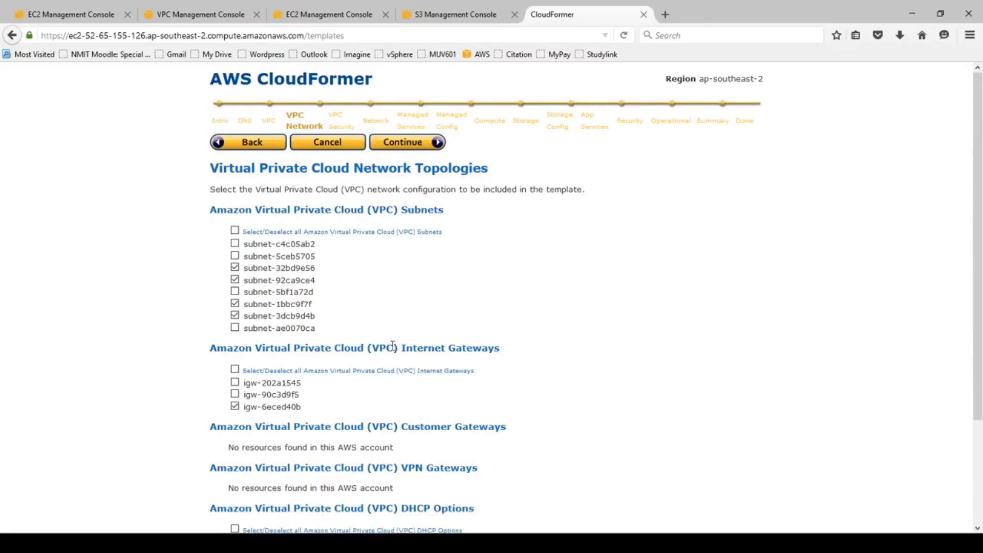
Step: Review the preselected subnets, internet gateway and DHCP options, and accept the VPC network topology selection
scroll(358, 322, down, 5)
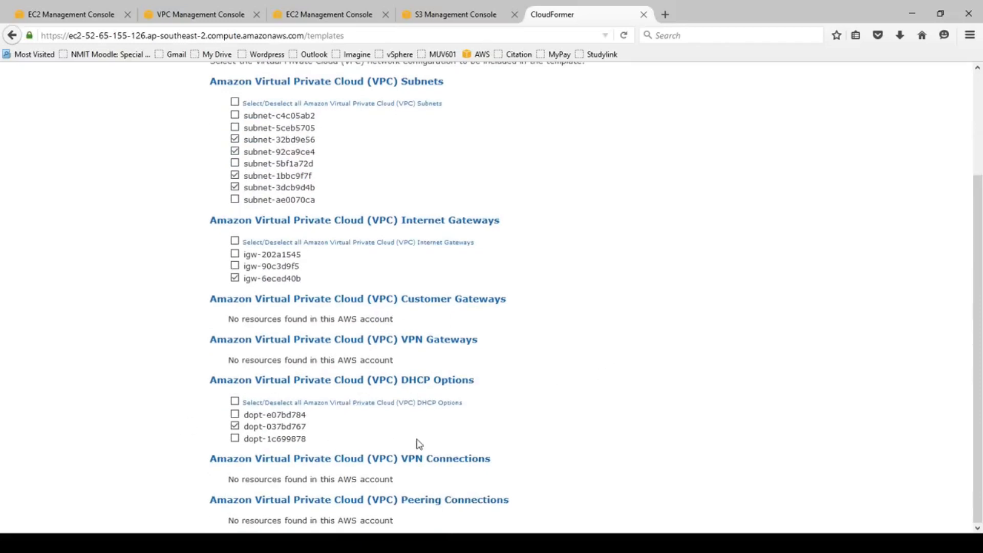
scroll(494, 402, up, 3)
scroll(494, 401, up, 1)
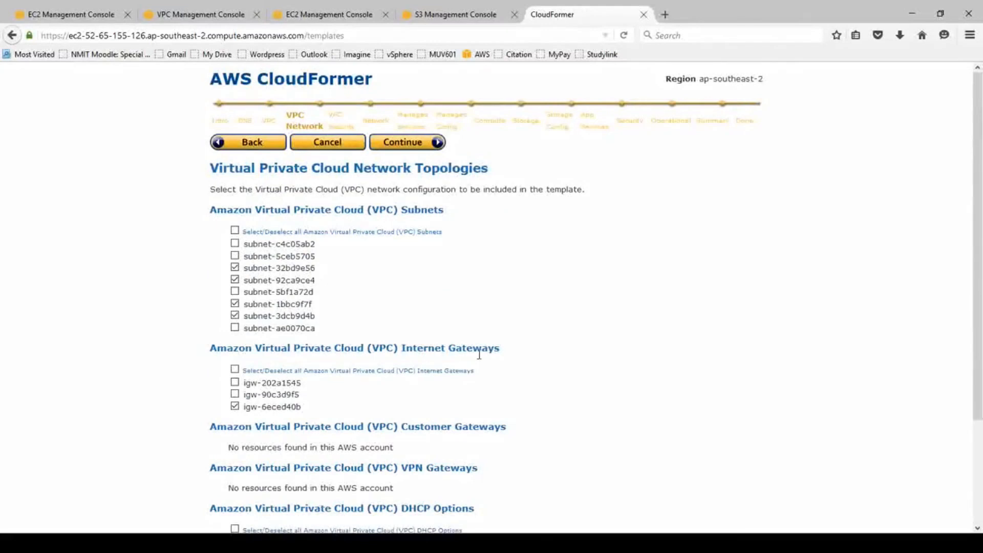
click(414, 146)
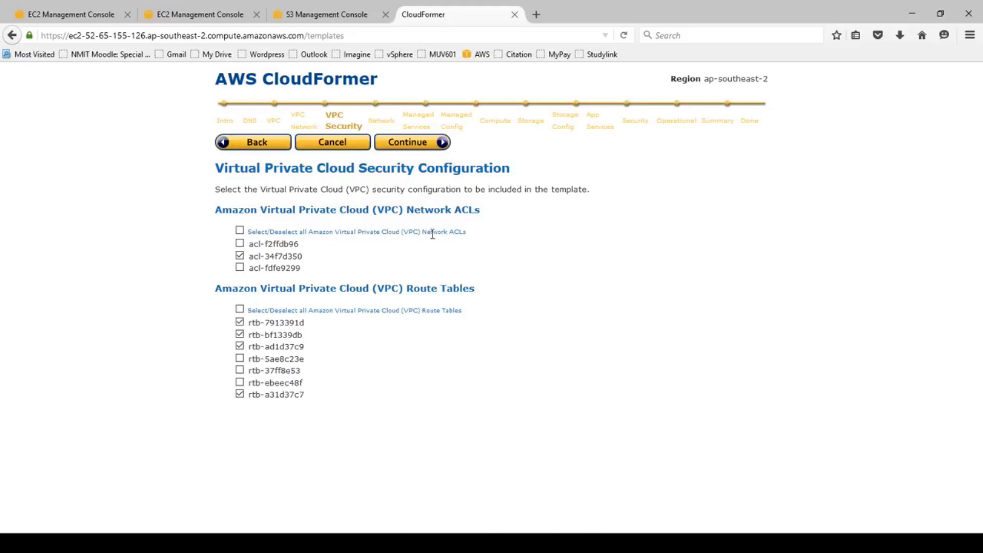
Step: Compare the preselected route tables with the VPC console's route table list and accept the VPC security configuration
click(97, 14)
click(81, 82)
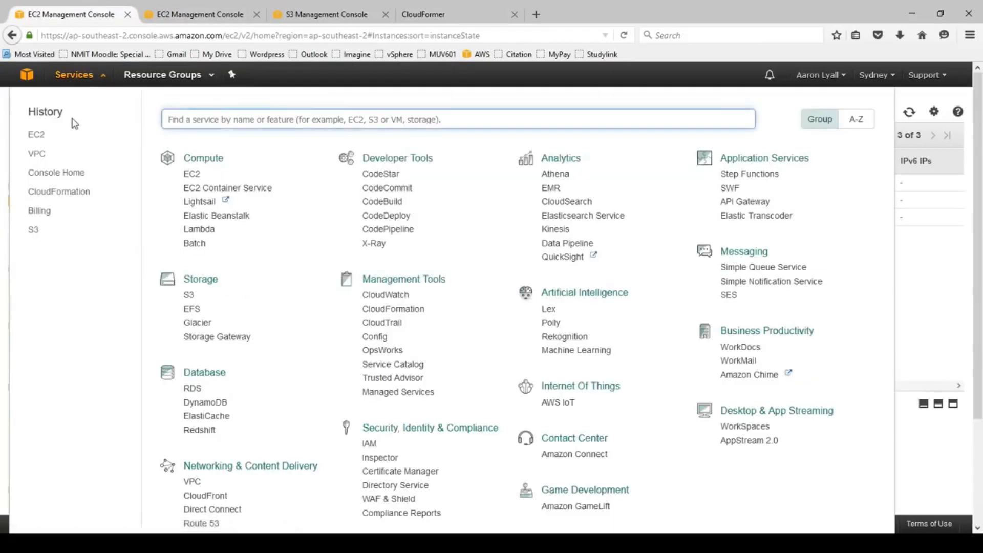
click(193, 484)
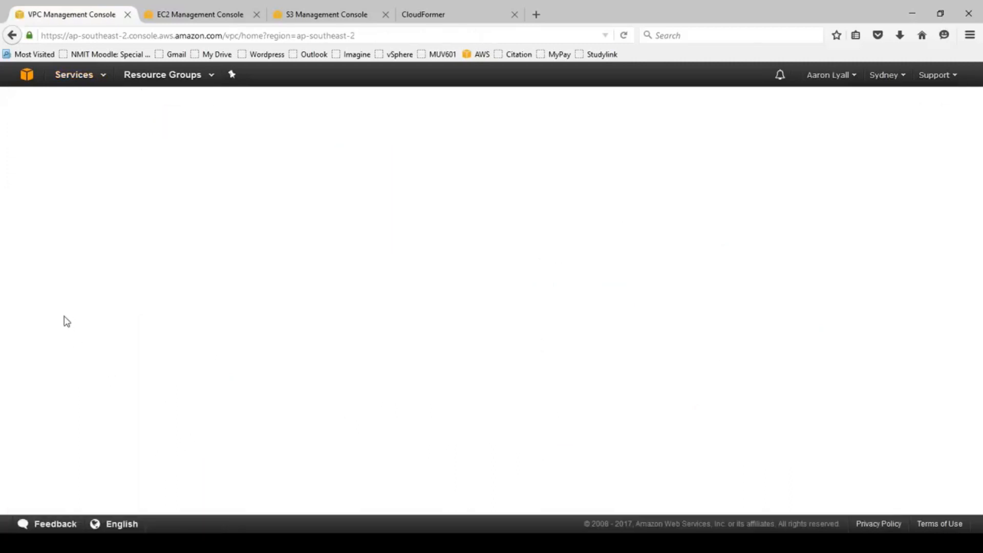
click(55, 237)
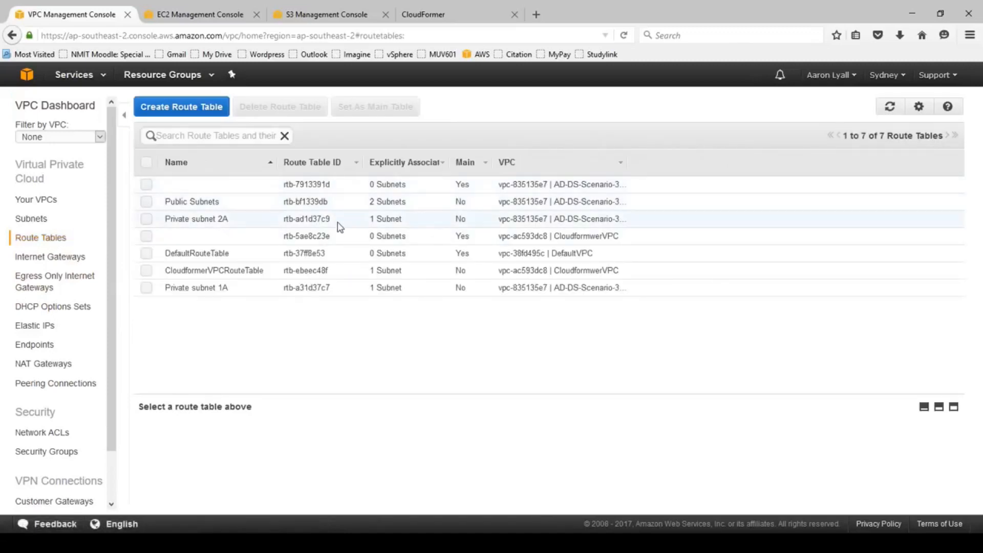
click(424, 6)
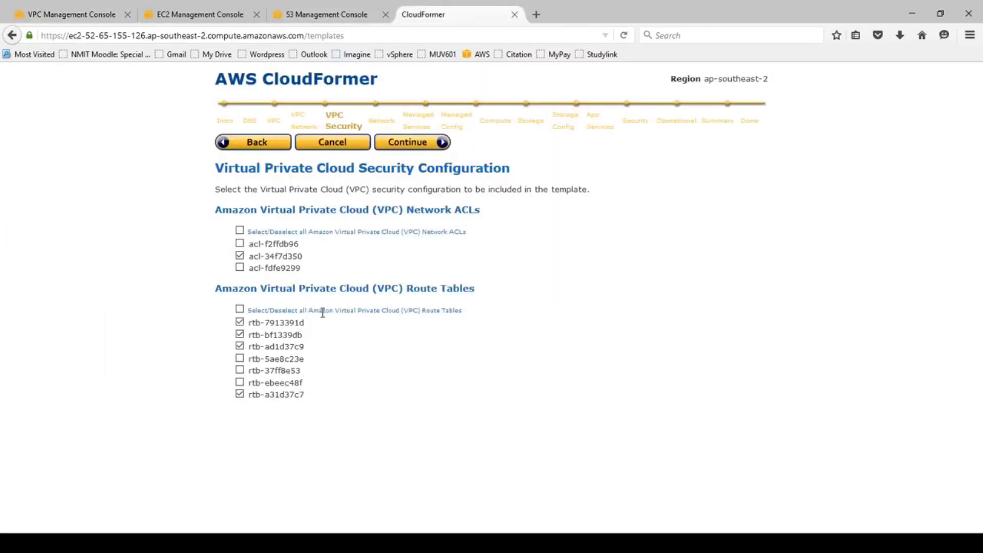
click(424, 144)
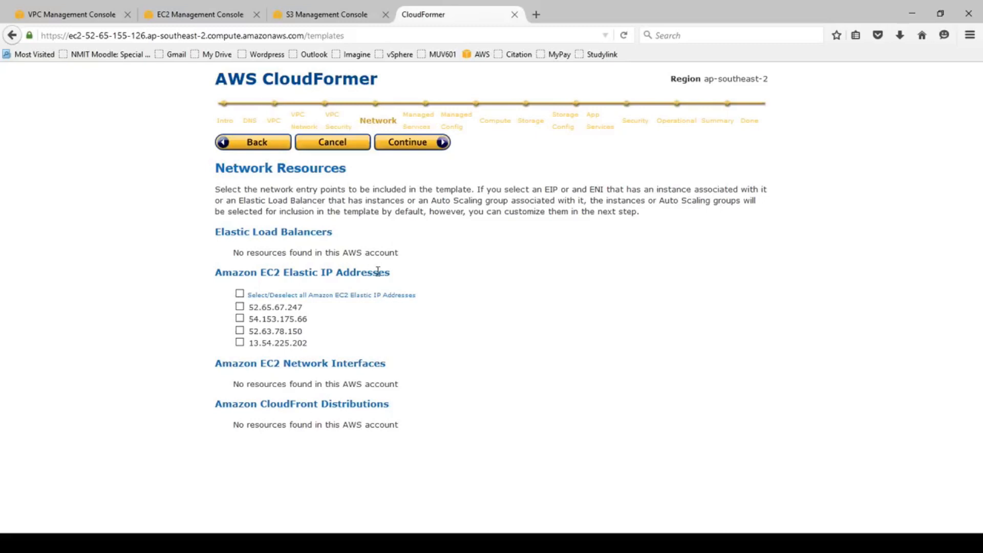
Step: Include the Elastic IP address 54.153.175.66 and accept the preselected Auto Scaling group and launch configuration
click(241, 319)
click(422, 147)
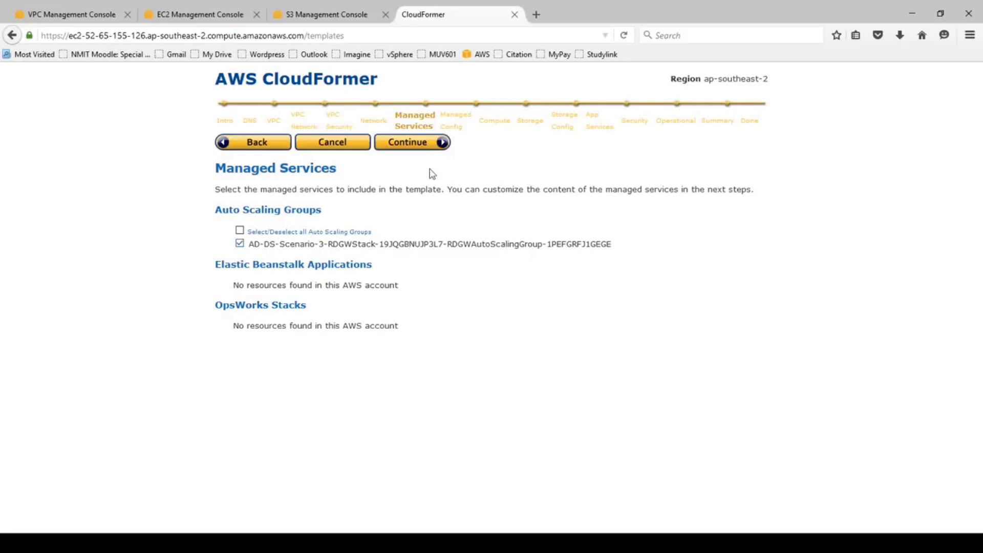
click(430, 154)
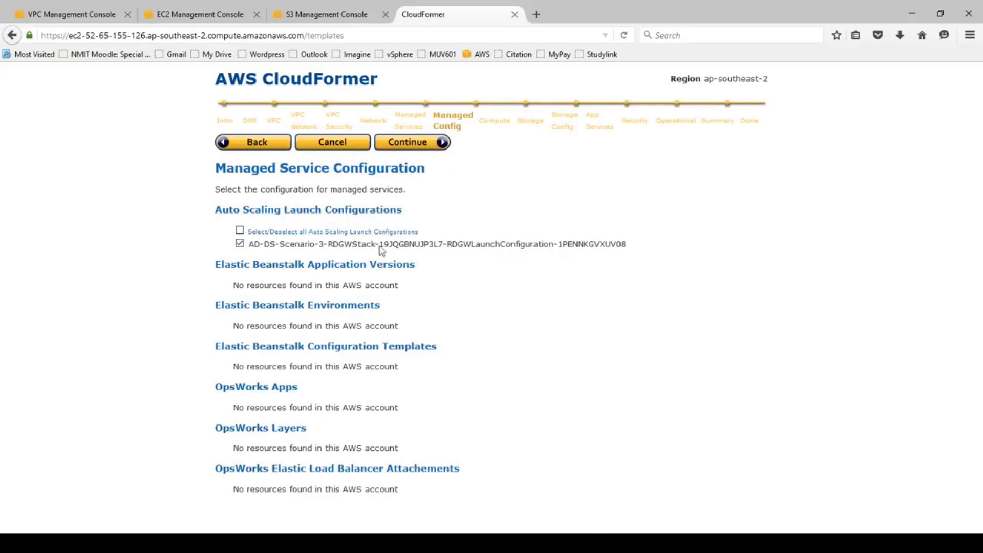
click(427, 148)
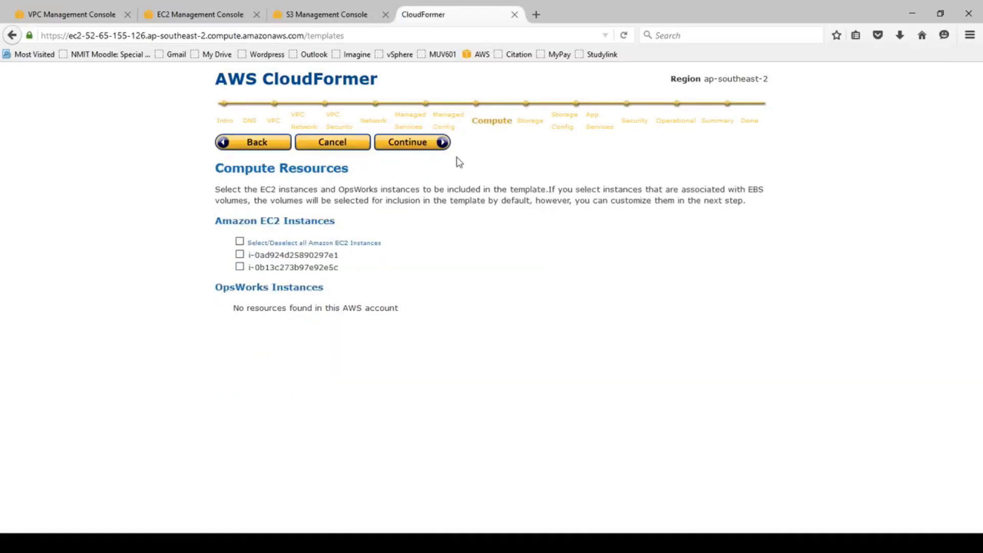
Step: Proceed through the compute, storage, storage configuration and application services pages without selecting any resources
click(433, 147)
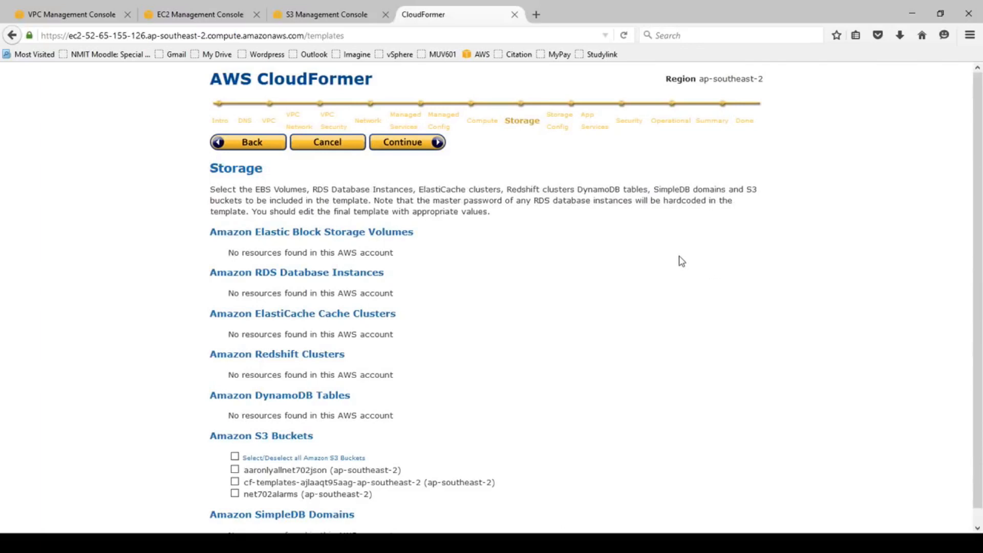
scroll(581, 235, down, 1)
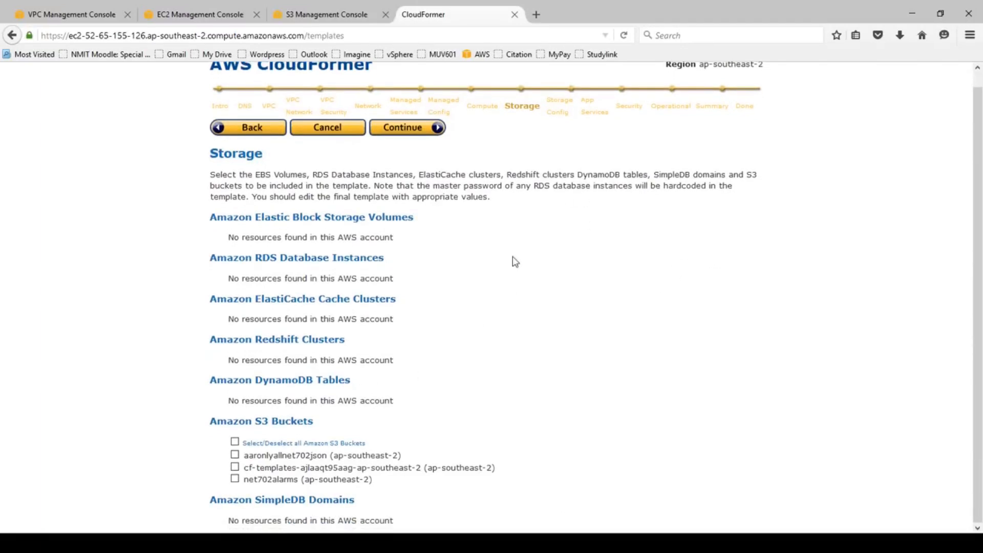
scroll(412, 148, up, 1)
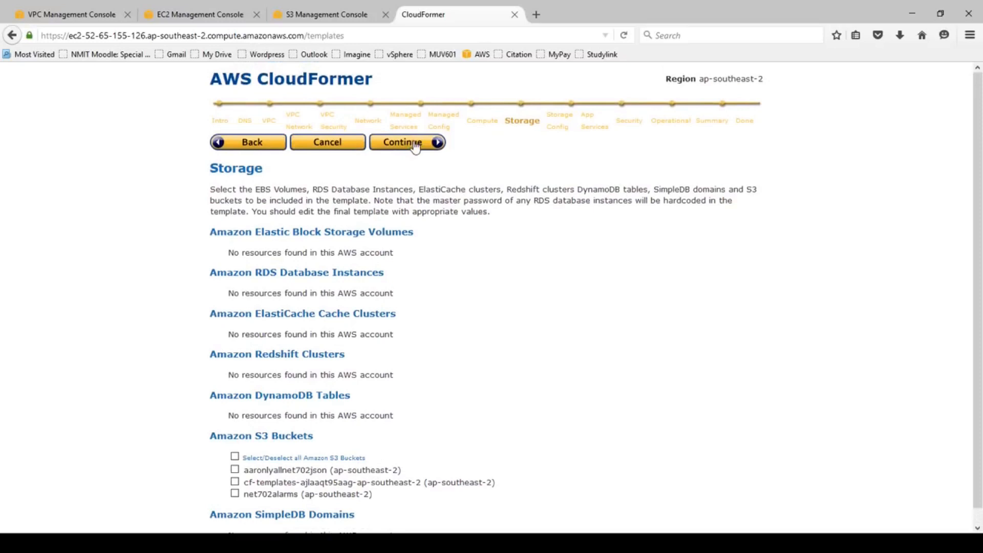
click(415, 146)
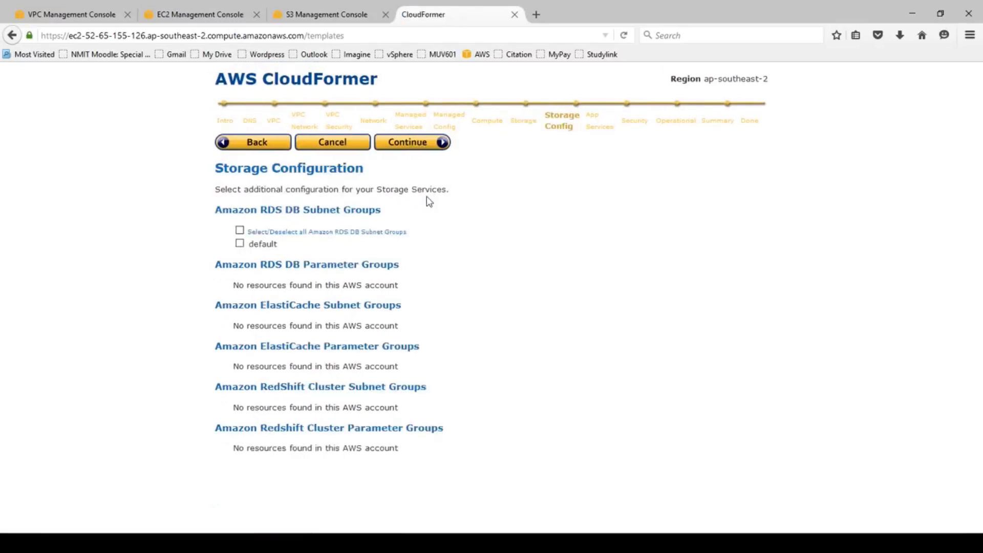
click(427, 146)
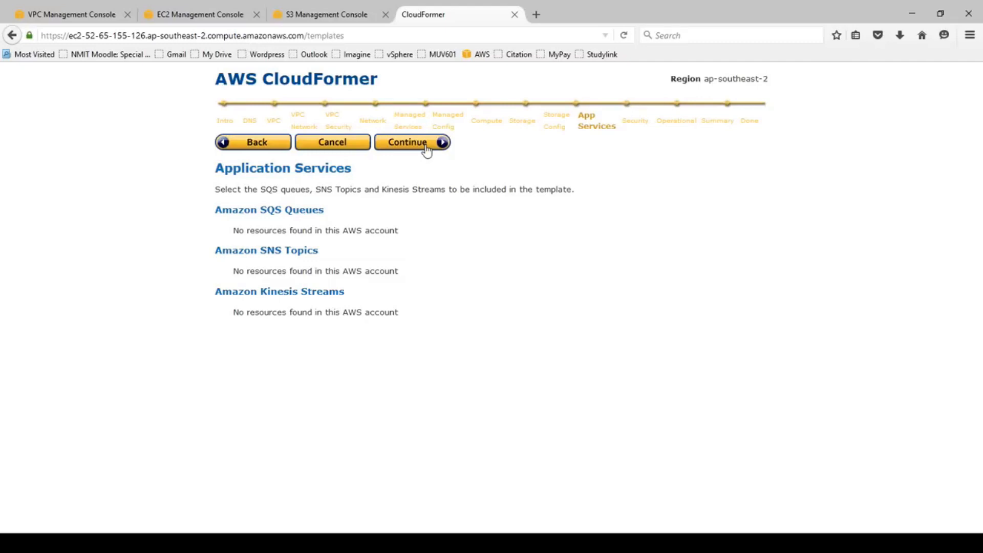
click(425, 146)
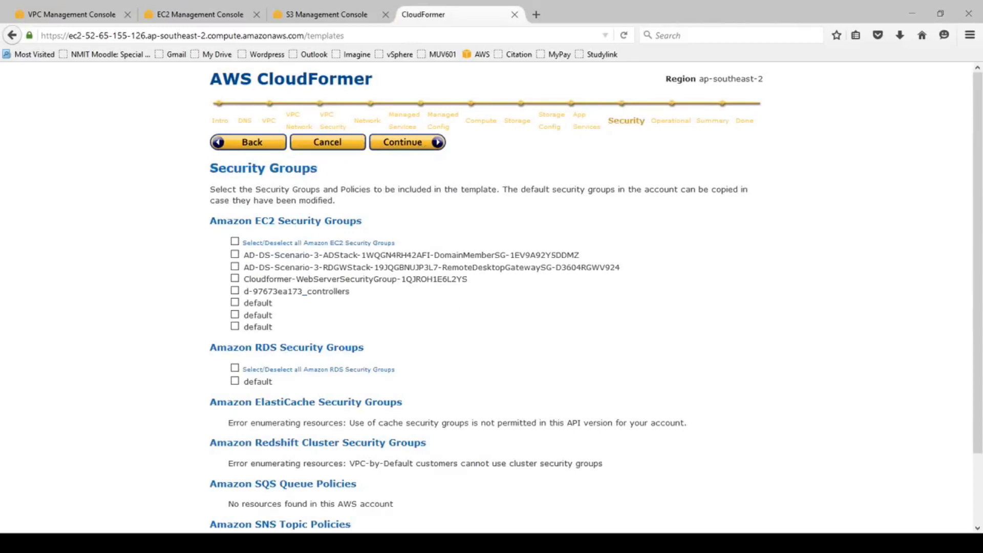
Step: Include the AD-DS-Scenario-3 DomainMemberSG and RemoteDesktopGatewaySG security groups in the template and proceed to the operational resources
scroll(491, 297, down, 3)
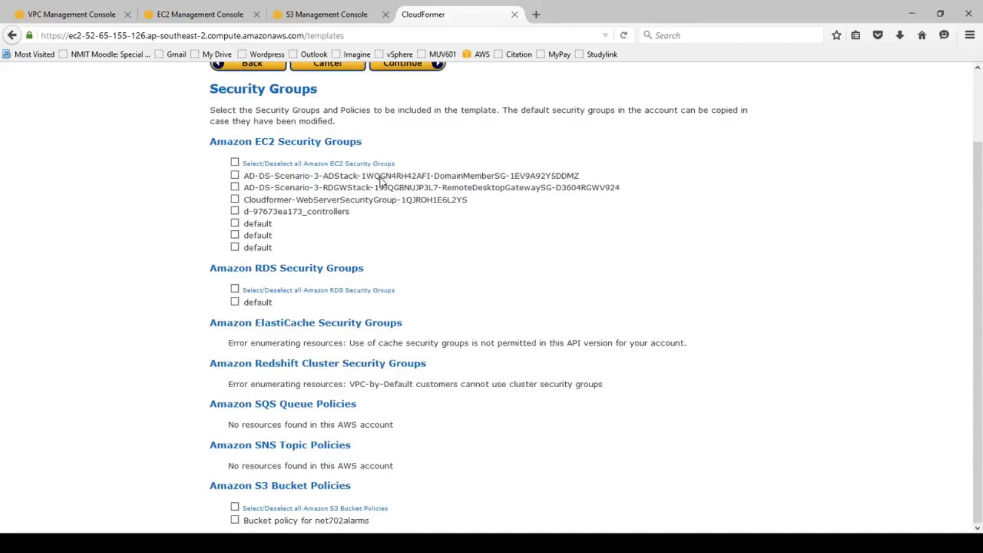
drag(377, 177, 356, 187)
click(328, 185)
click(235, 190)
scroll(591, 355, up, 3)
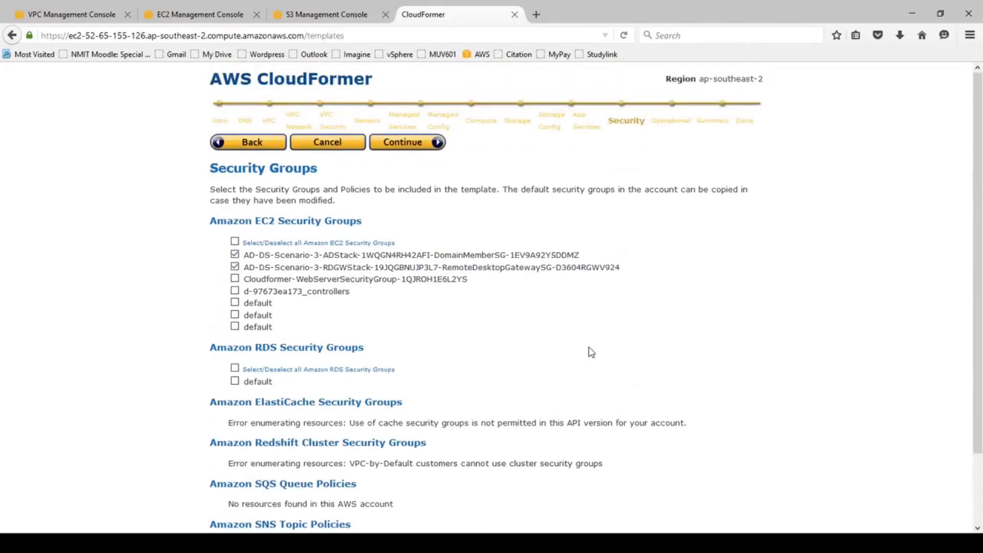
click(399, 147)
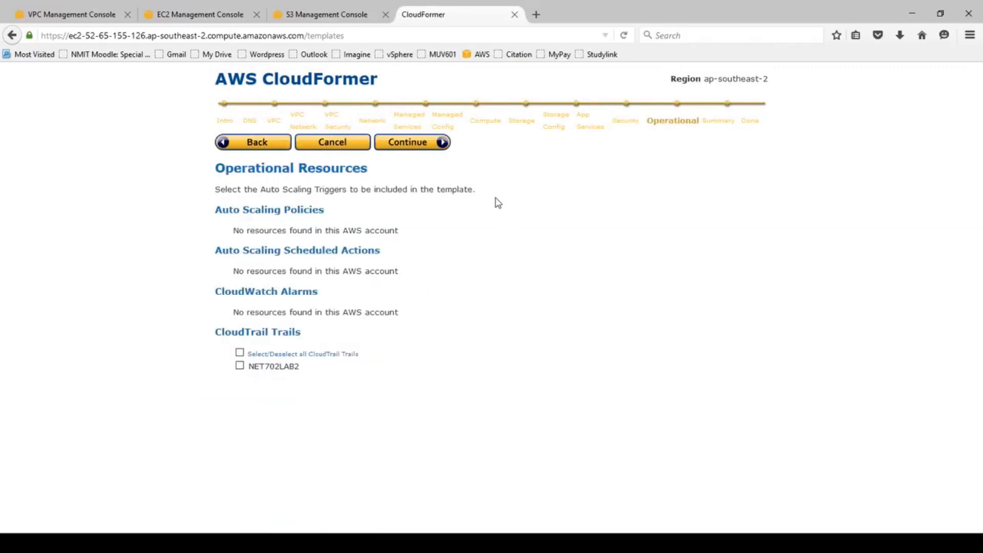
Step: Leave the operational resources unselected and review the summary of all resources chosen for the template
click(424, 146)
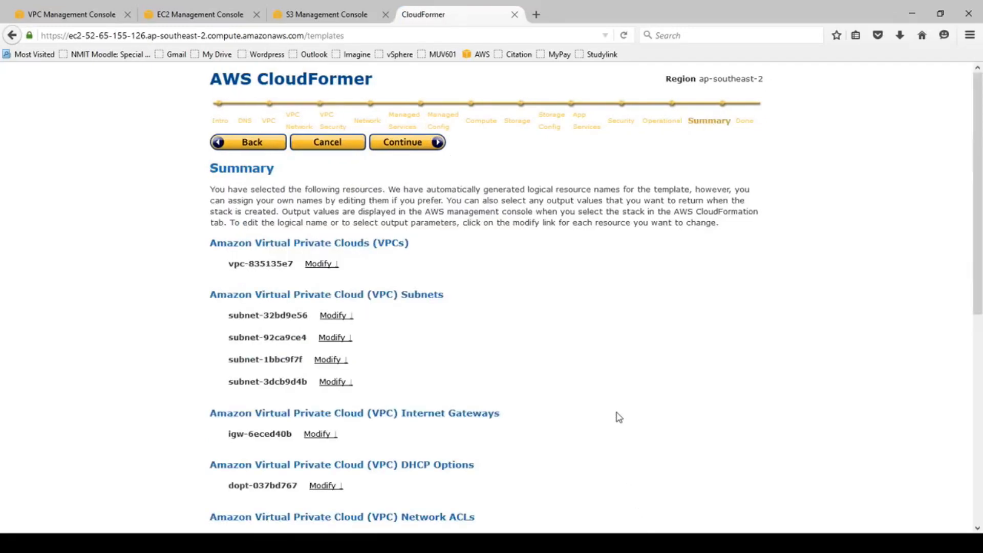
scroll(596, 388, down, 3)
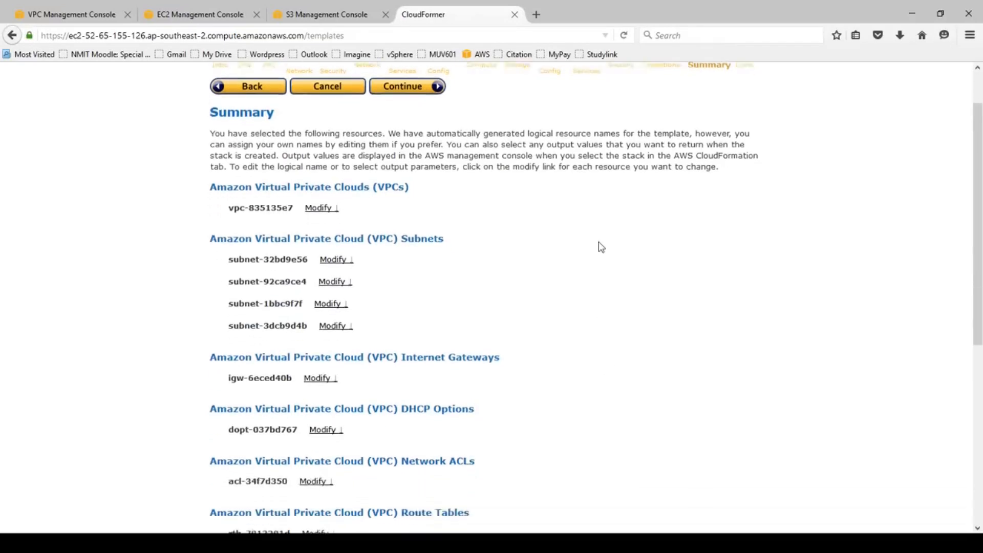
scroll(600, 248, down, 3)
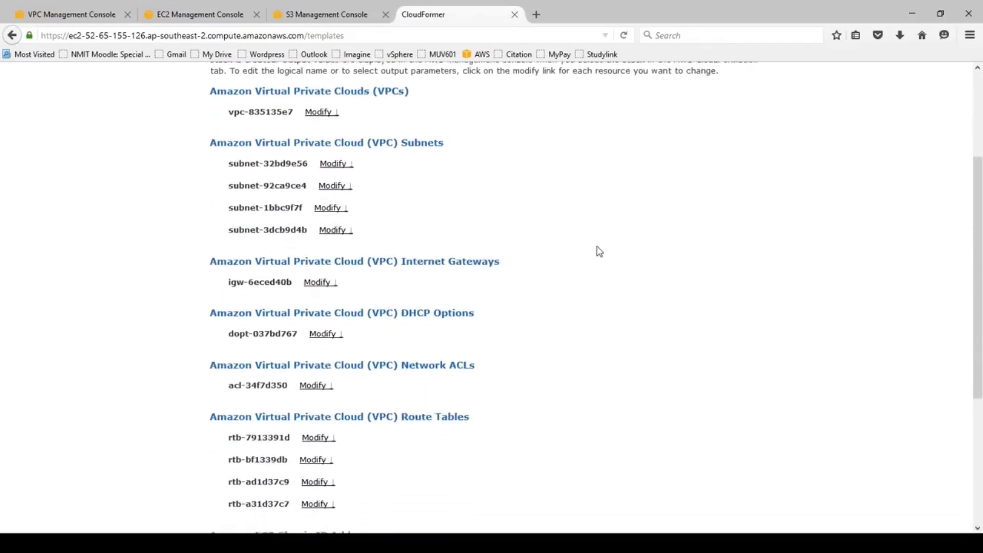
scroll(599, 250, down, 2)
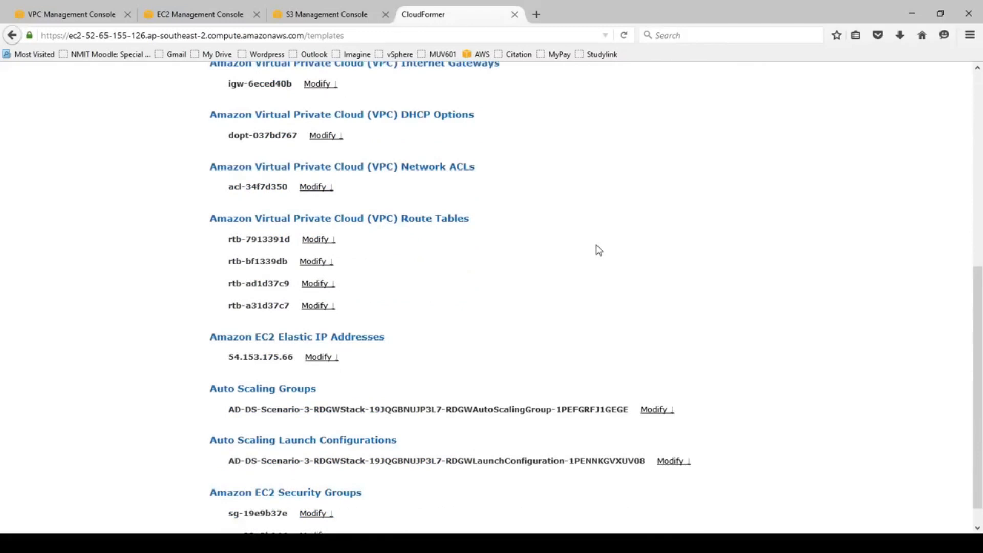
scroll(598, 249, down, 1)
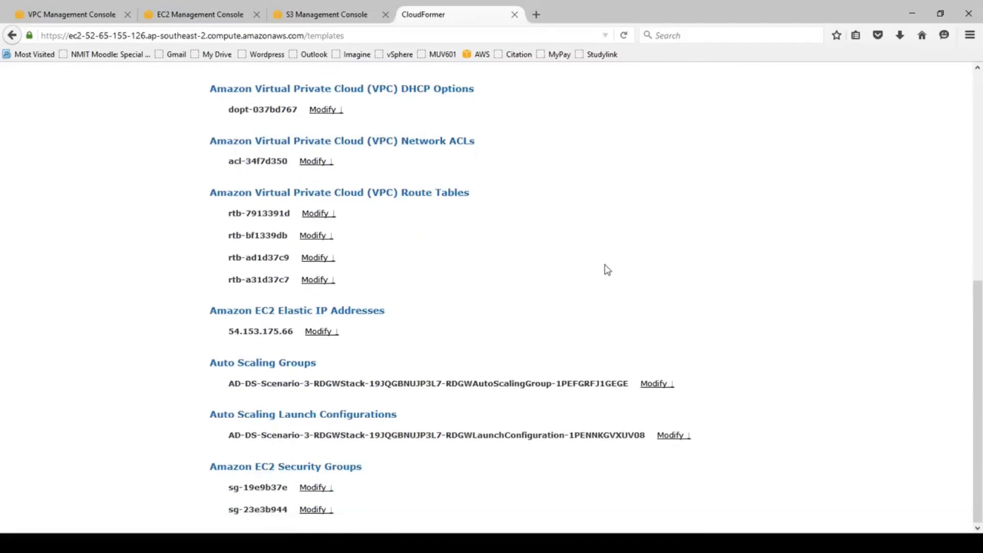
Step: Generate the CloudFormation template from the selected resources and look through its VPC and subnet definitions
scroll(607, 270, up, 10)
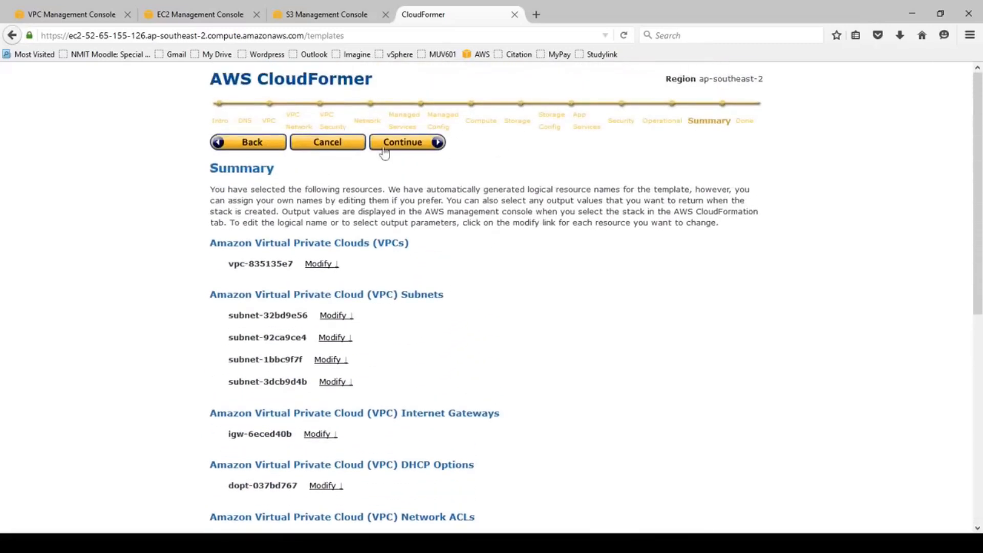
click(407, 143)
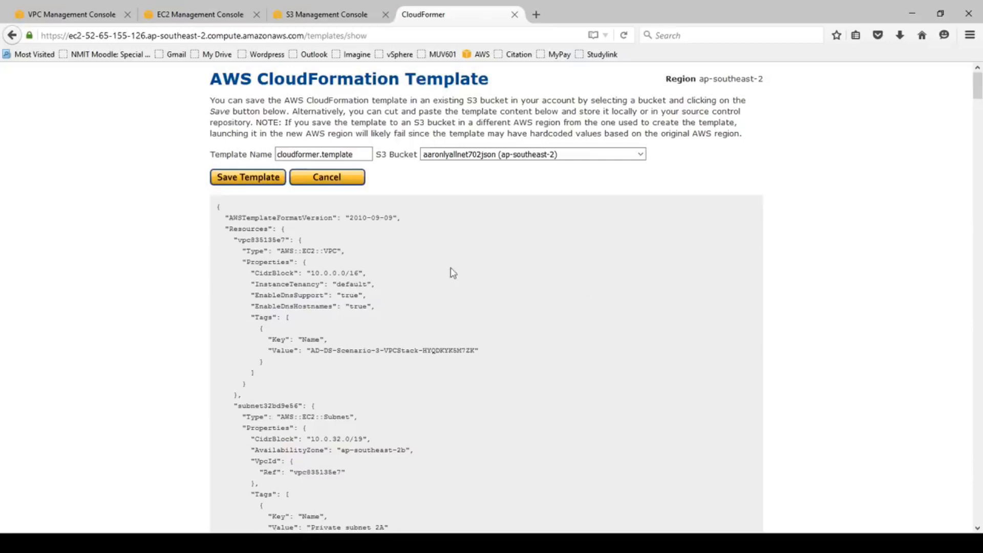
scroll(543, 294, down, 4)
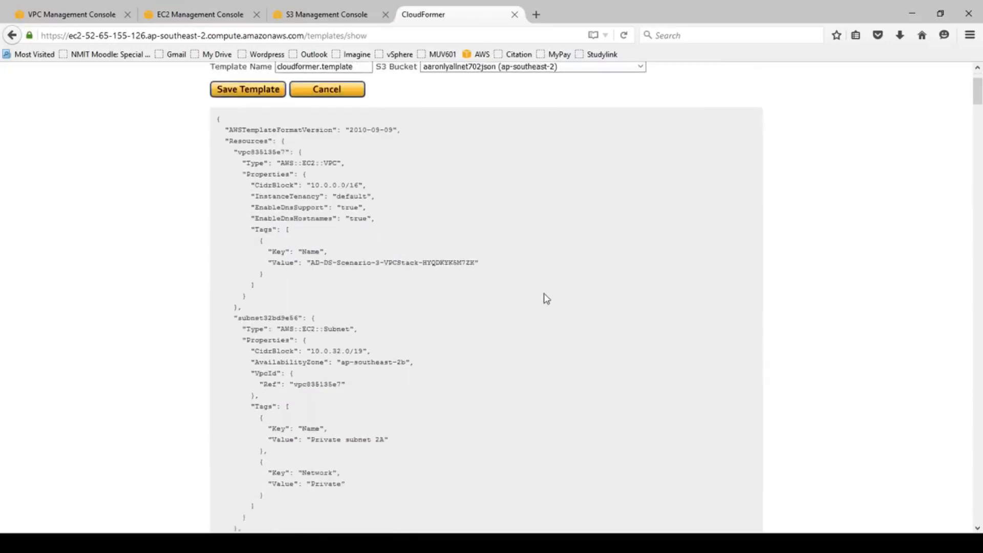
scroll(541, 300, down, 6)
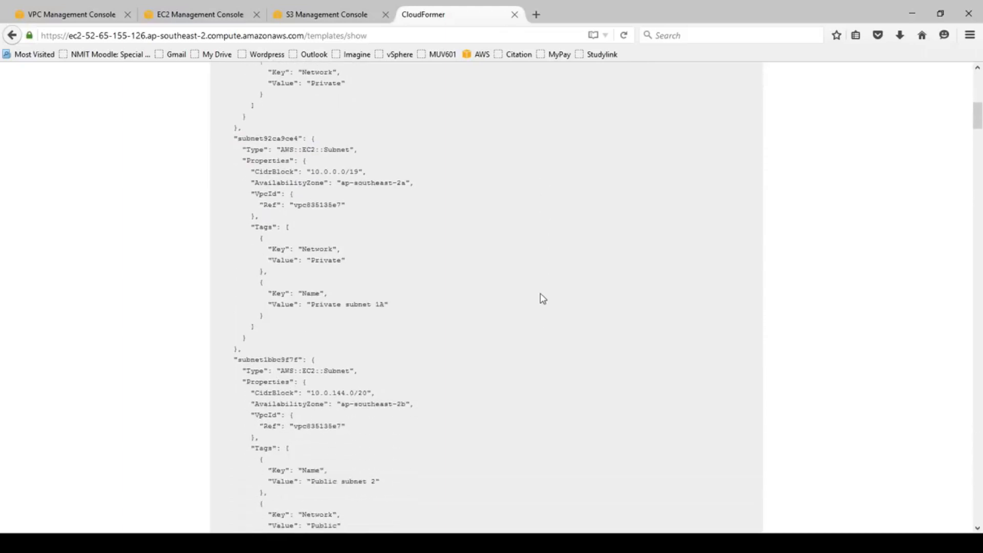
scroll(523, 256, down, 2)
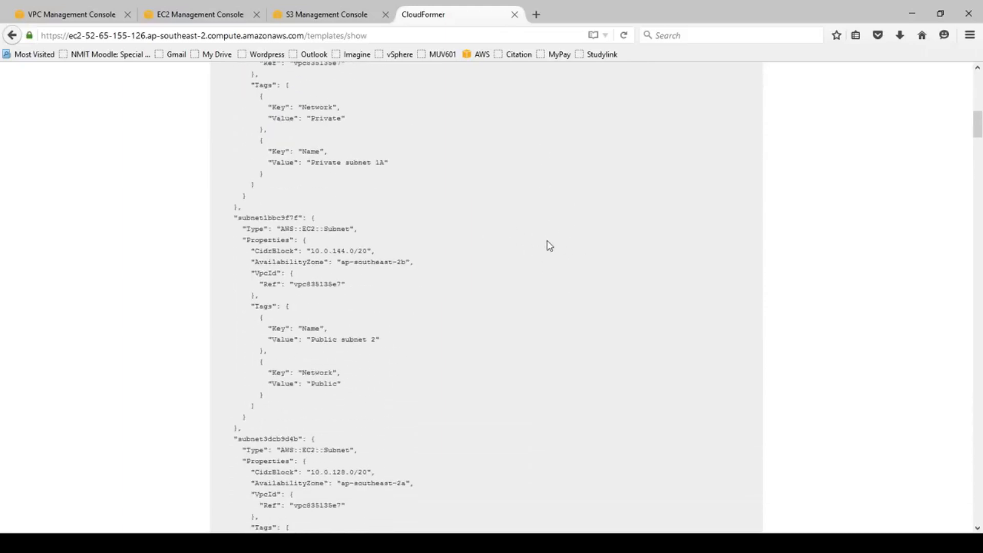
scroll(549, 246, down, 2)
scroll(540, 247, up, 15)
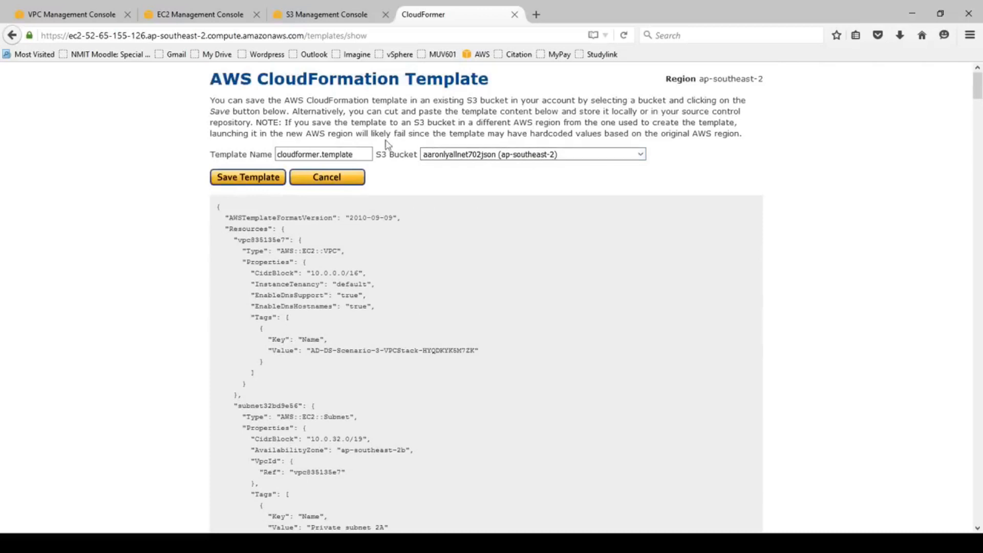
Step: Name the template CloudformerScreencast.template and save it to the preselected S3 bucket in ap-southeast-2
click(322, 153)
key(BackSpace)
key(BackSpace)
key(BackSpace)
key(BackSpace)
key(BackSpace)
key(BackSpace)
key(BackSpace)
key(BackSpace)
key(BackSpace)
key(BackSpace)
key(BackSpace)
text(Cloudformer)
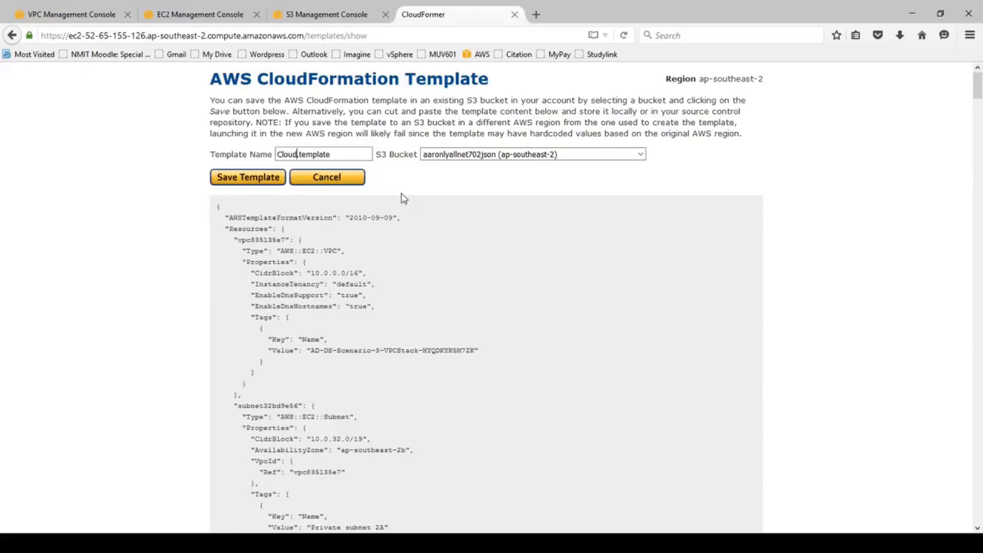
text(Screencast)
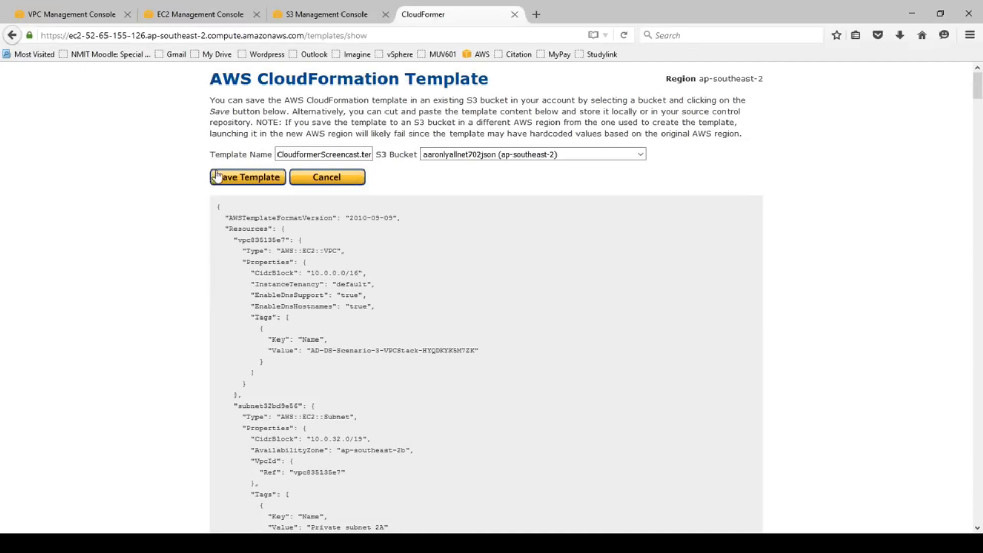
click(241, 179)
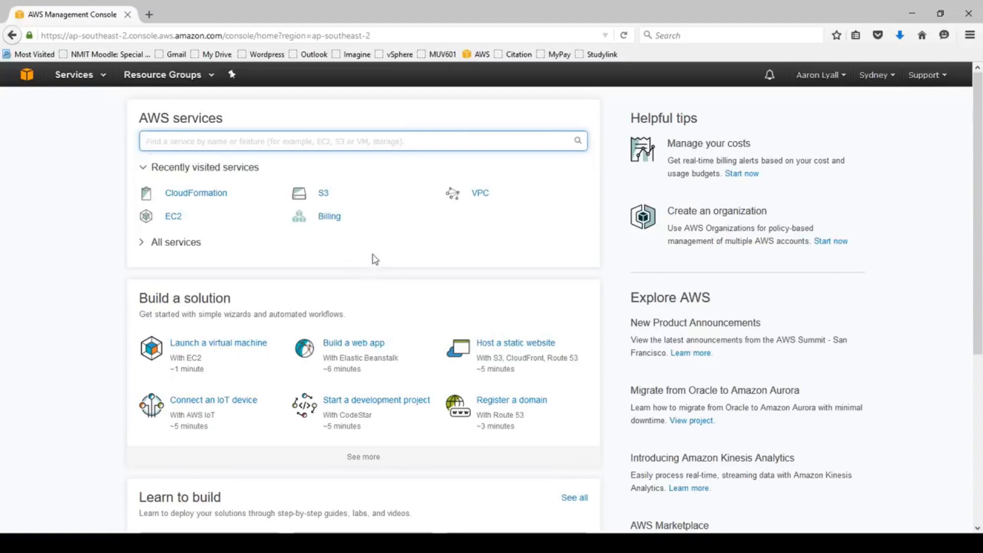
Step: Delete the Cloudformer stack in the CloudFormation service
click(77, 75)
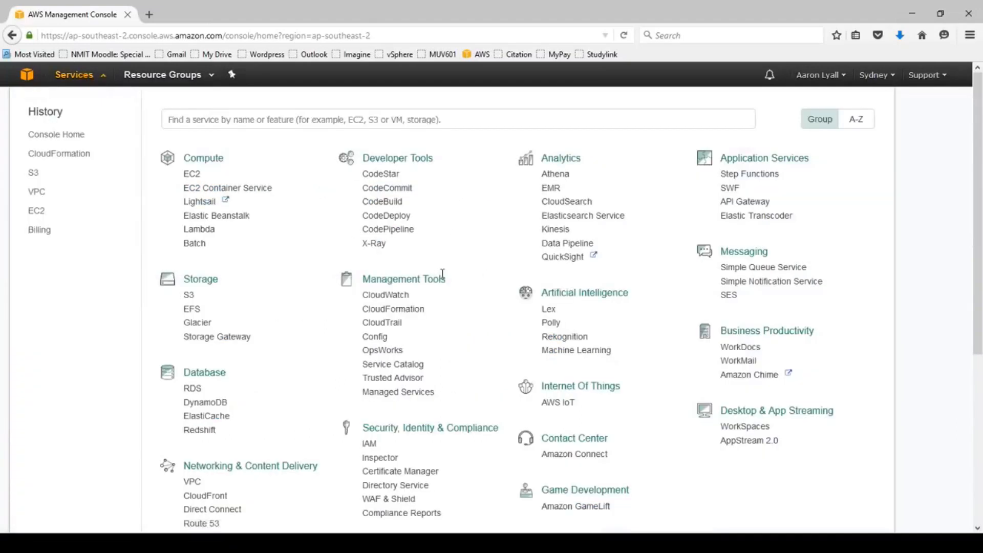
click(415, 310)
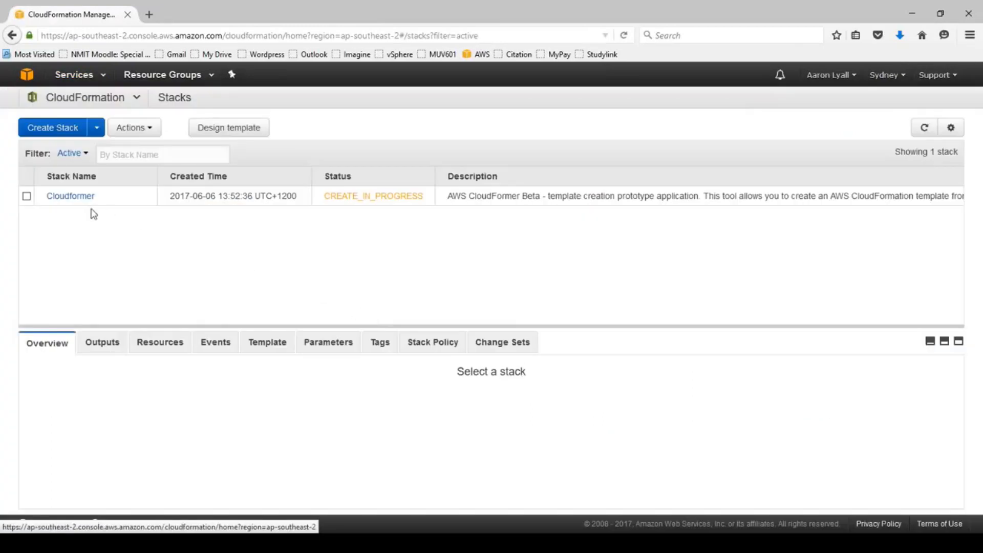
click(26, 198)
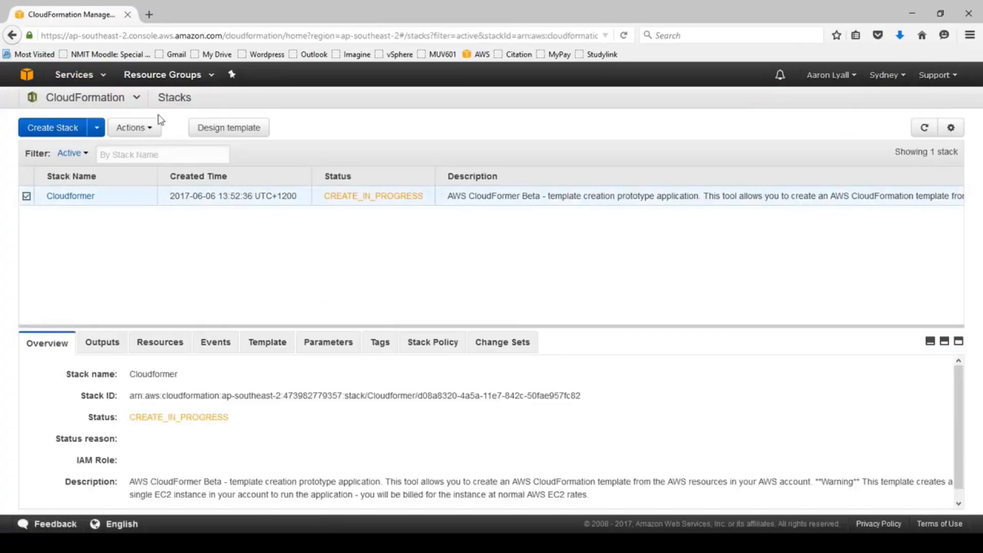
click(151, 129)
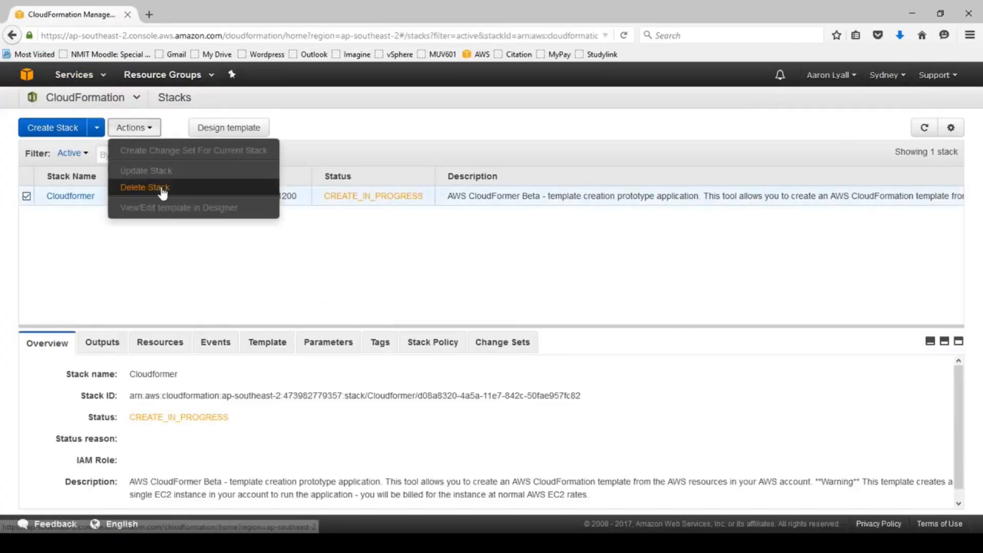
click(159, 188)
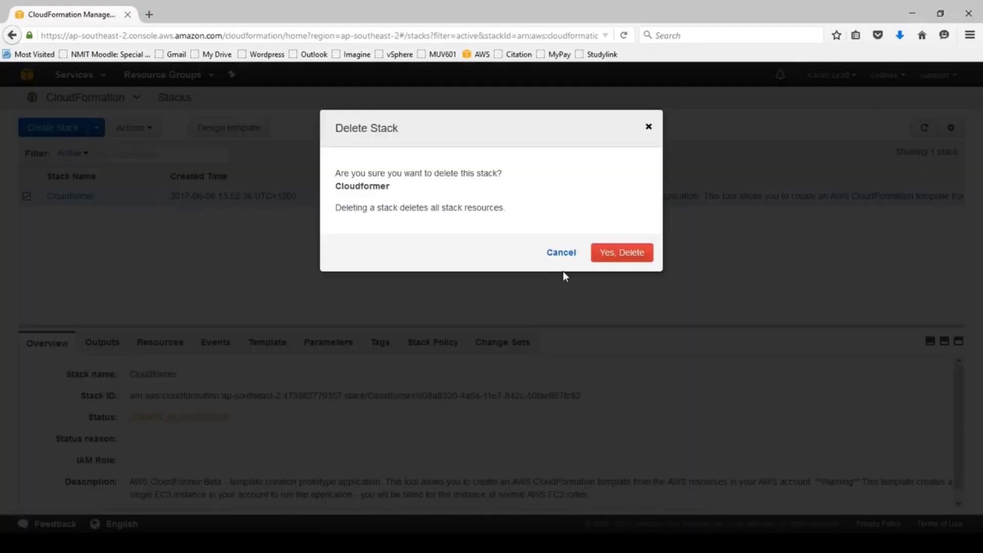
click(621, 253)
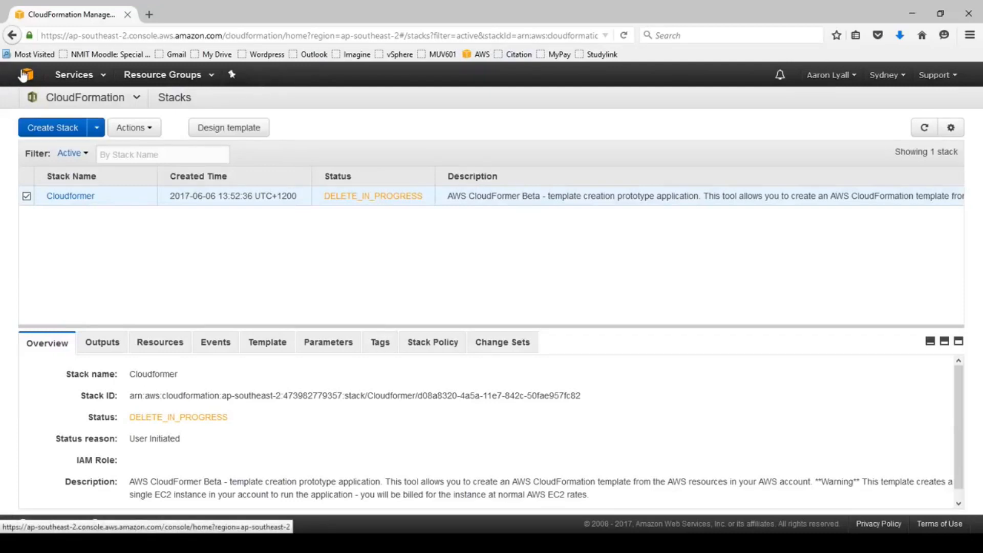
Step: Retrieve CloudformerScreencast.template from the net702json bucket in the S3 service
click(81, 74)
click(190, 302)
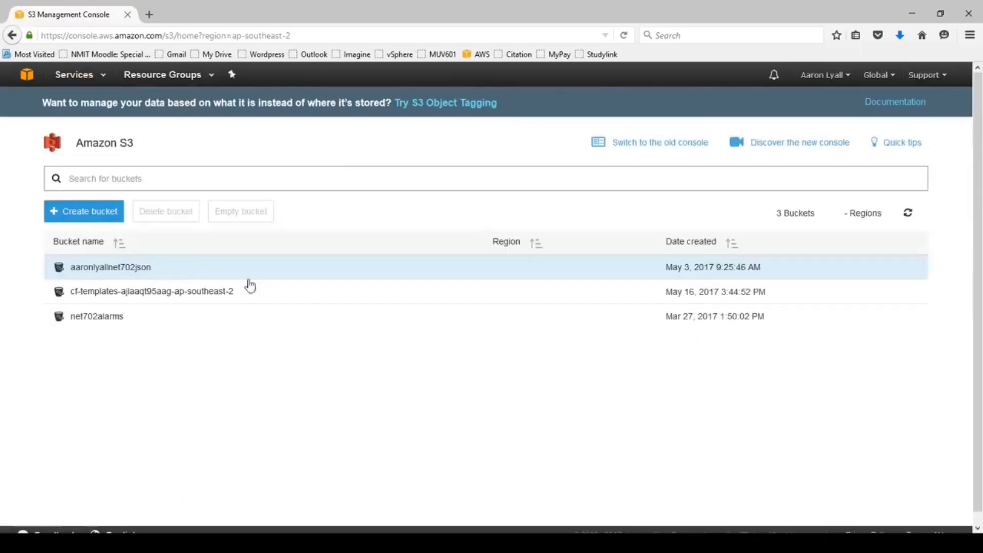
click(125, 273)
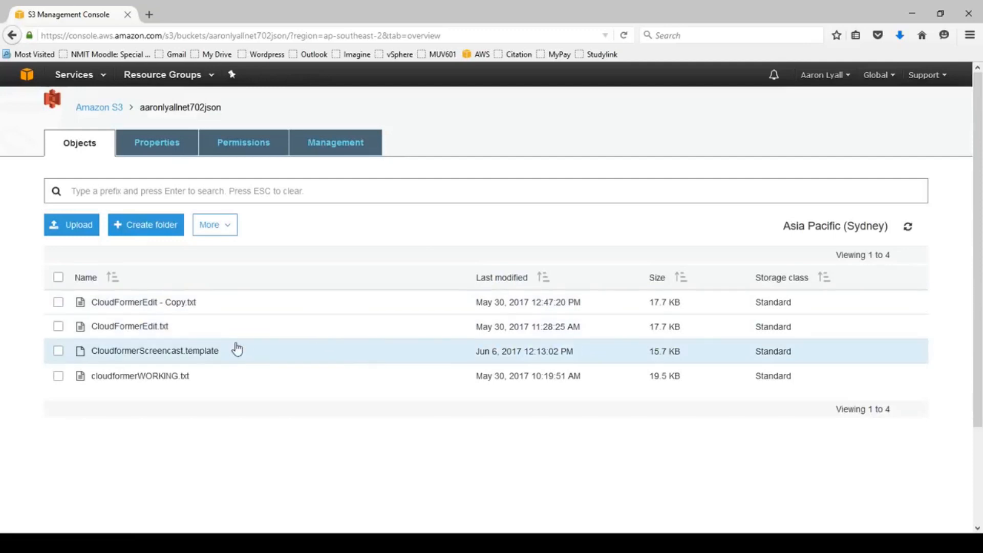
click(198, 352)
click(112, 219)
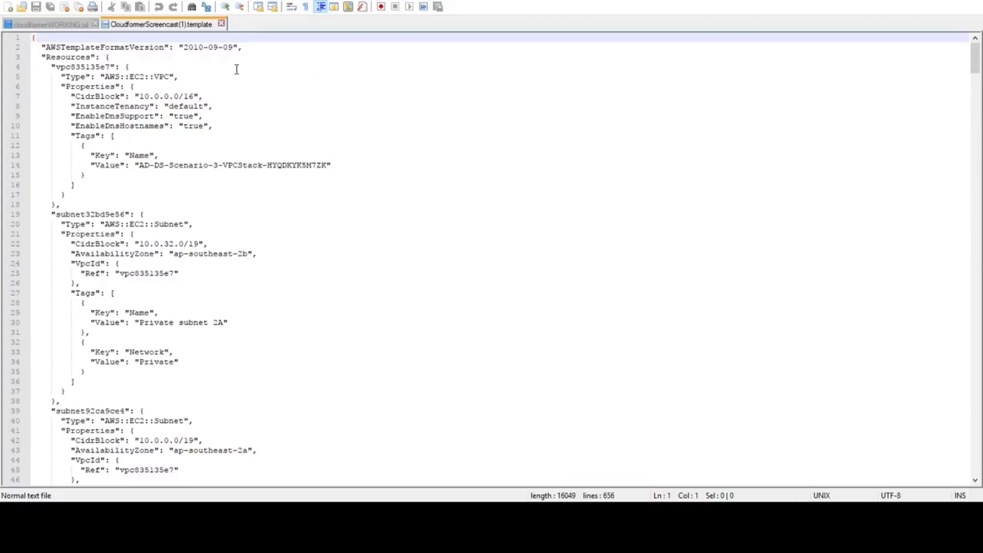
Step: In Notepad++, close cloudformerWORKING.txt and set the language of the CloudformerScreencast template to JSON
click(96, 24)
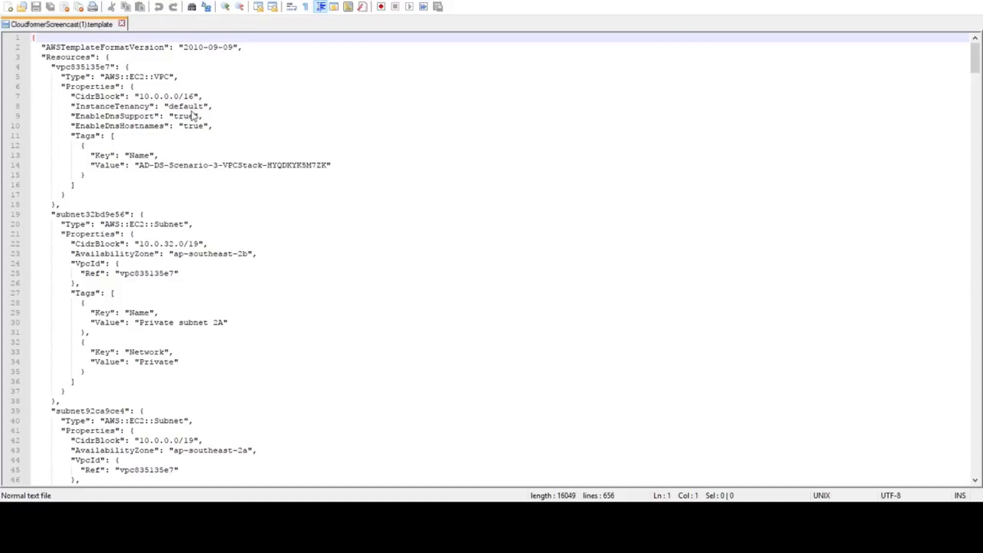
click(300, 141)
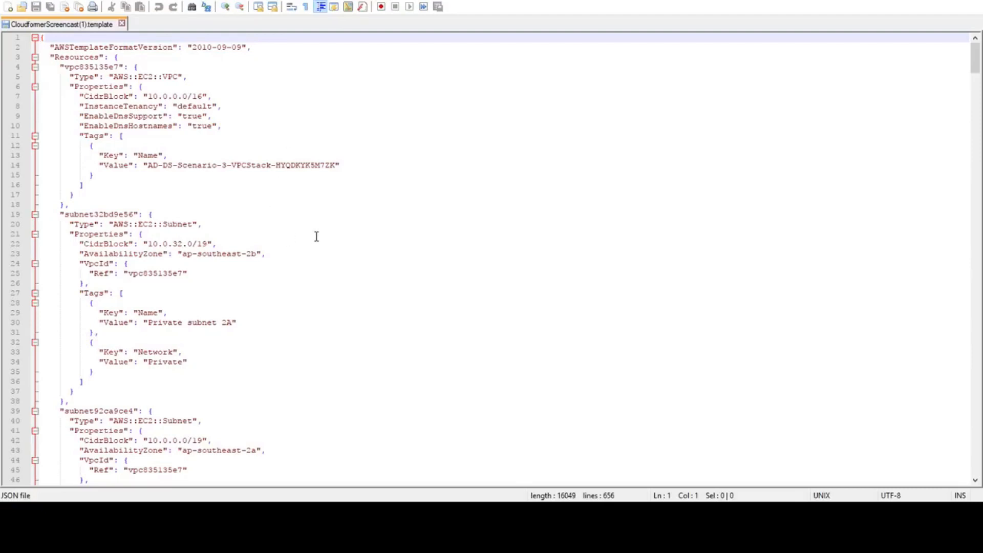
Step: Examine the template's resource types, from the subnets and InternetGateway to the DHCP options, network ACL and route tables
scroll(340, 227, down, 1)
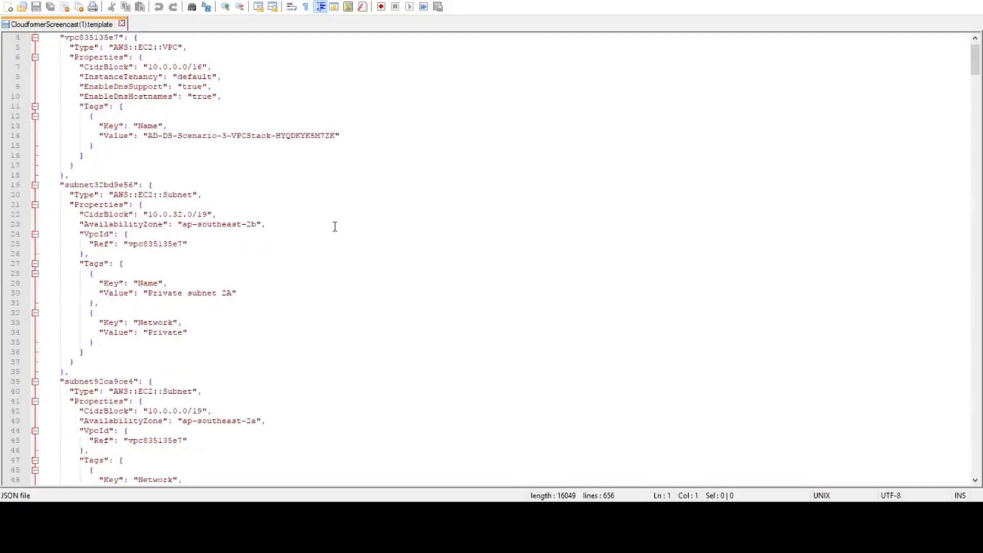
scroll(323, 223, down, 1)
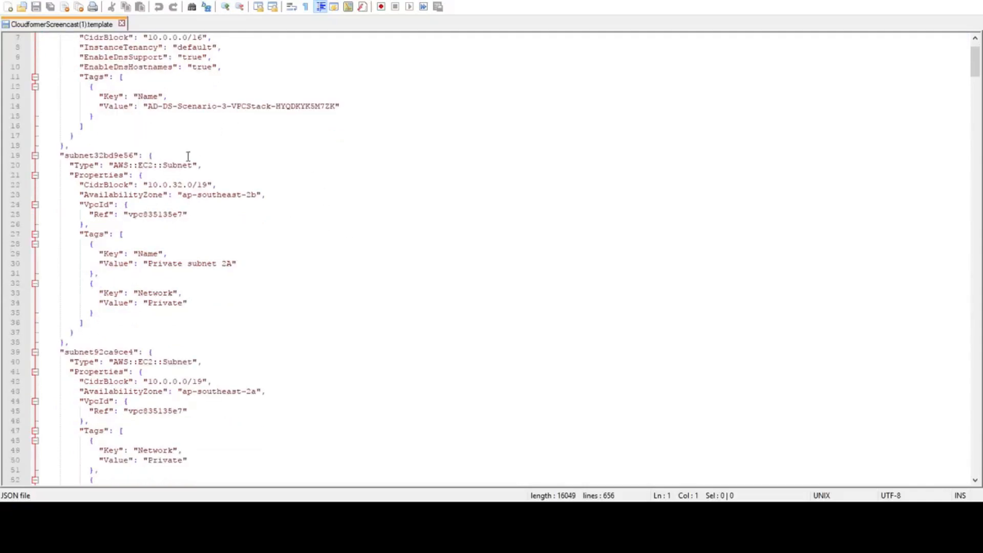
click(167, 165)
double_click(167, 165)
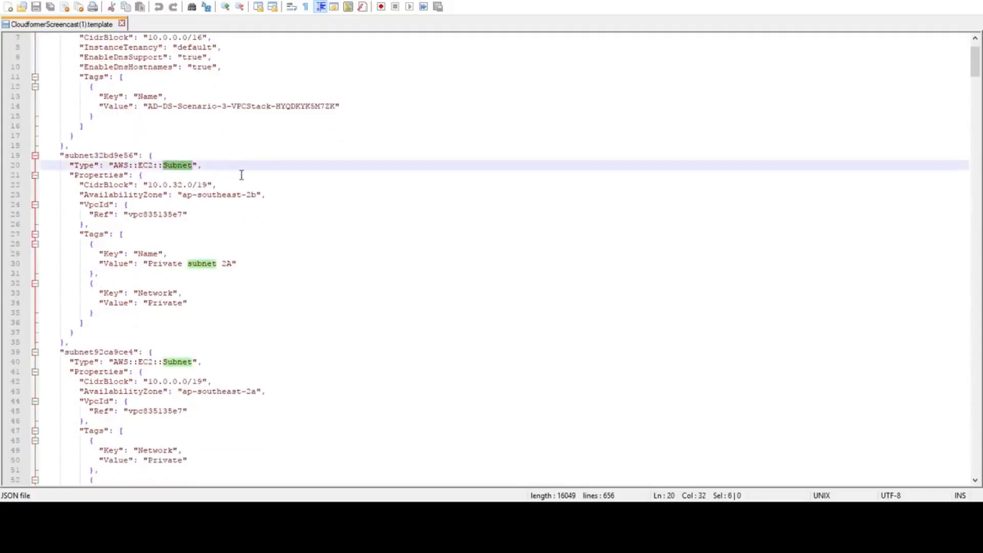
scroll(242, 175, down, 7)
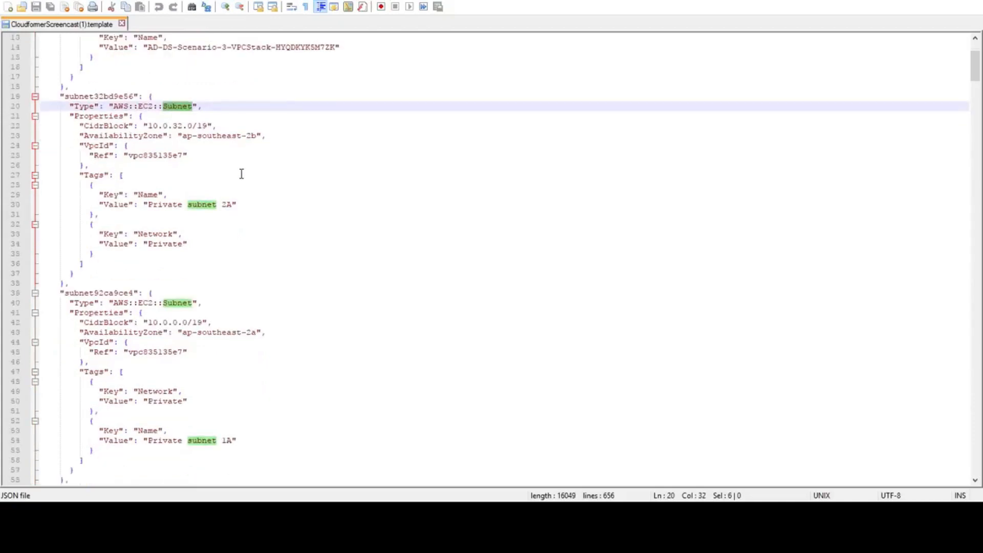
scroll(242, 174, down, 16)
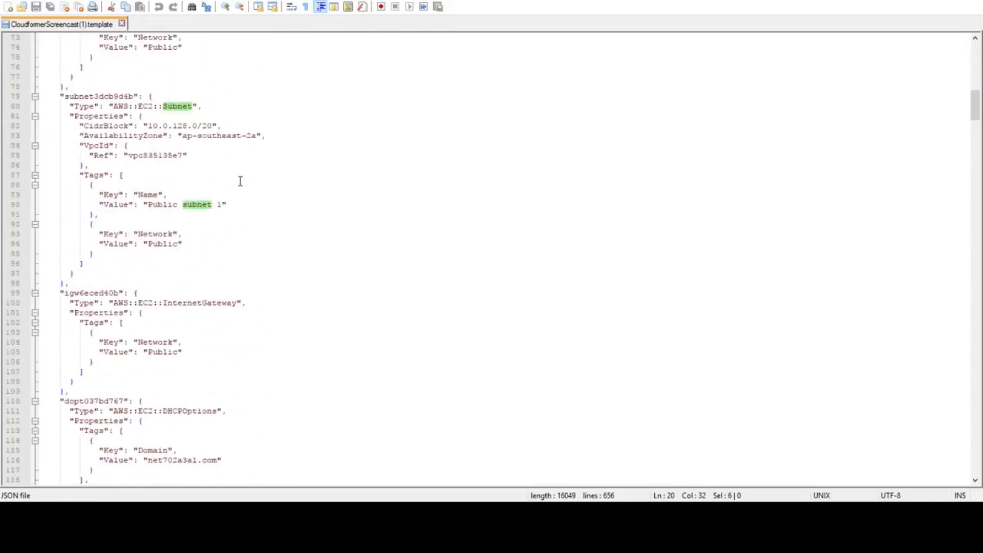
click(189, 294)
double_click(186, 303)
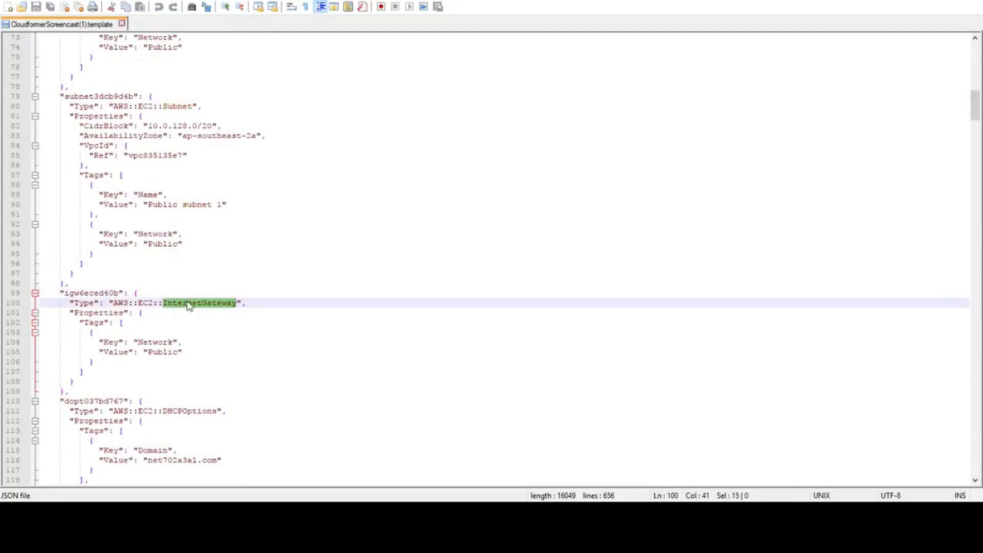
click(263, 306)
scroll(272, 303, down, 11)
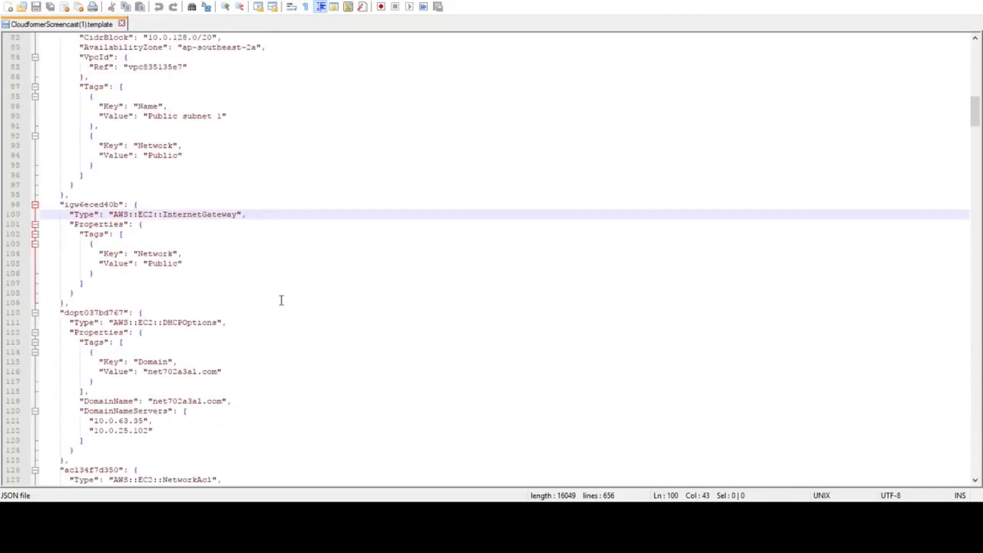
scroll(280, 300, down, 16)
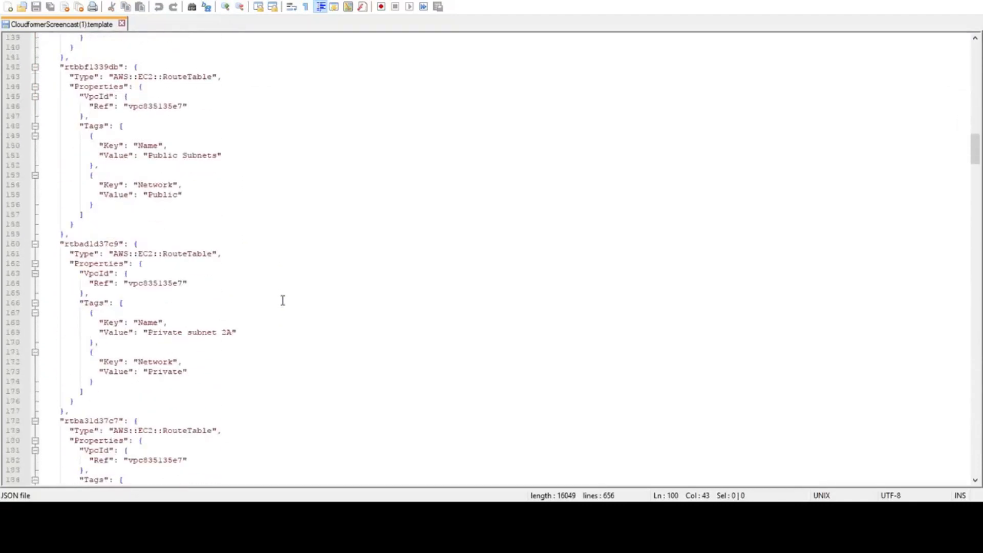
scroll(283, 300, down, 2)
scroll(282, 299, up, 20)
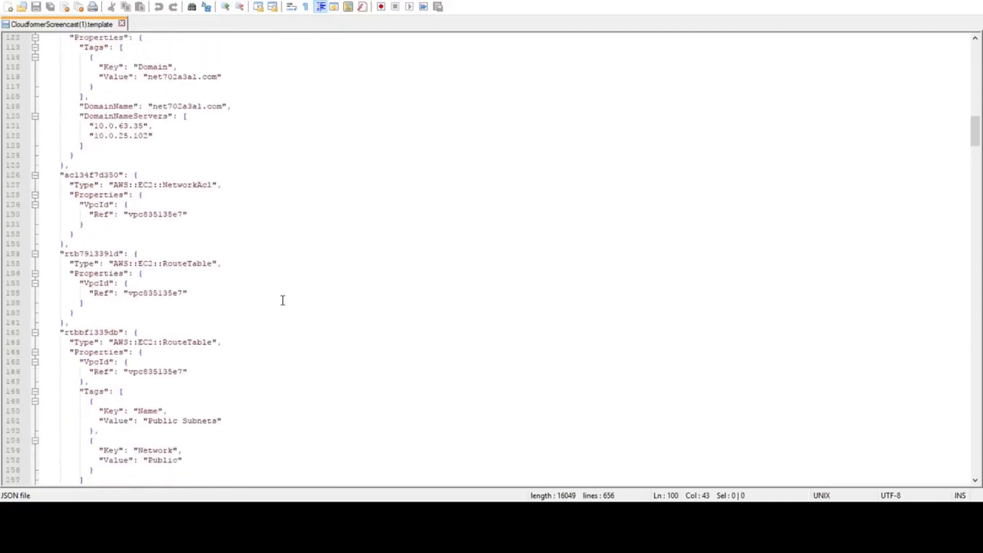
scroll(283, 300, up, 15)
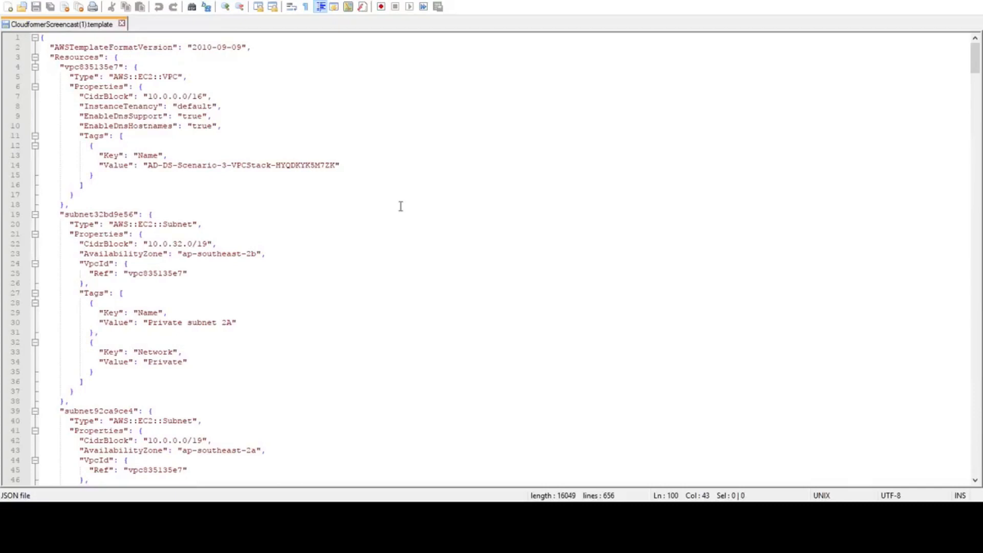
Step: Highlight the logical name subnet32bd9e56 and examine the properties and tags of that subnet definition
double_click(97, 214)
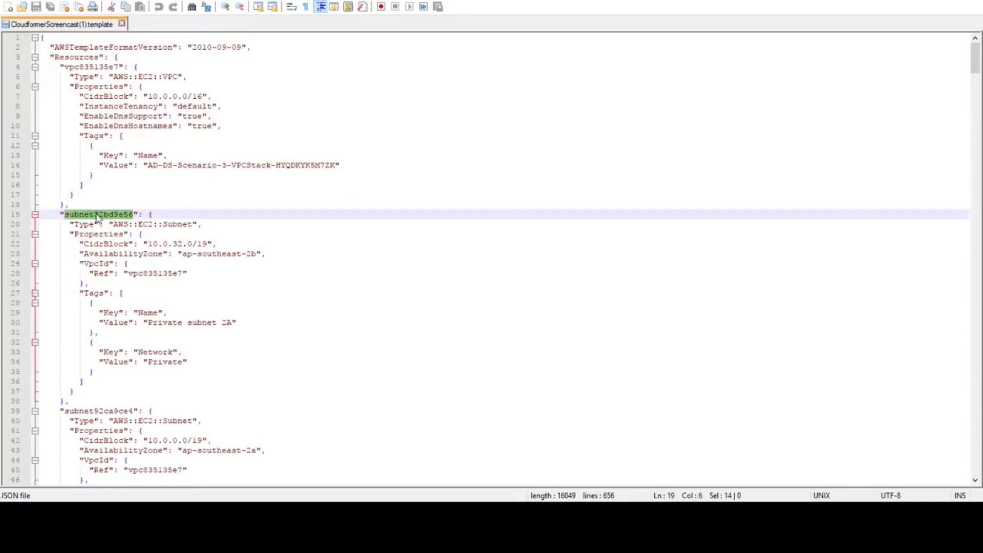
scroll(383, 287, down, 2)
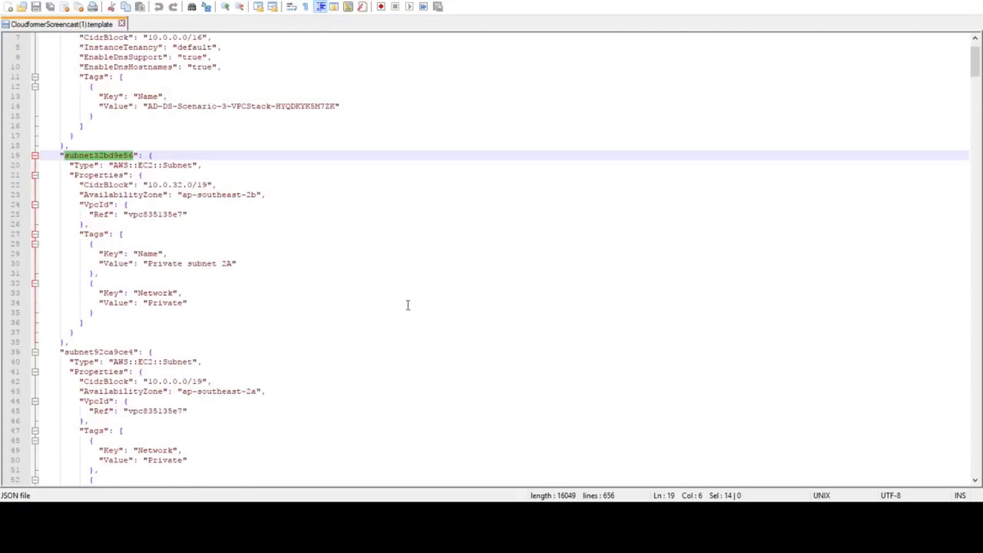
scroll(449, 263, down, 1)
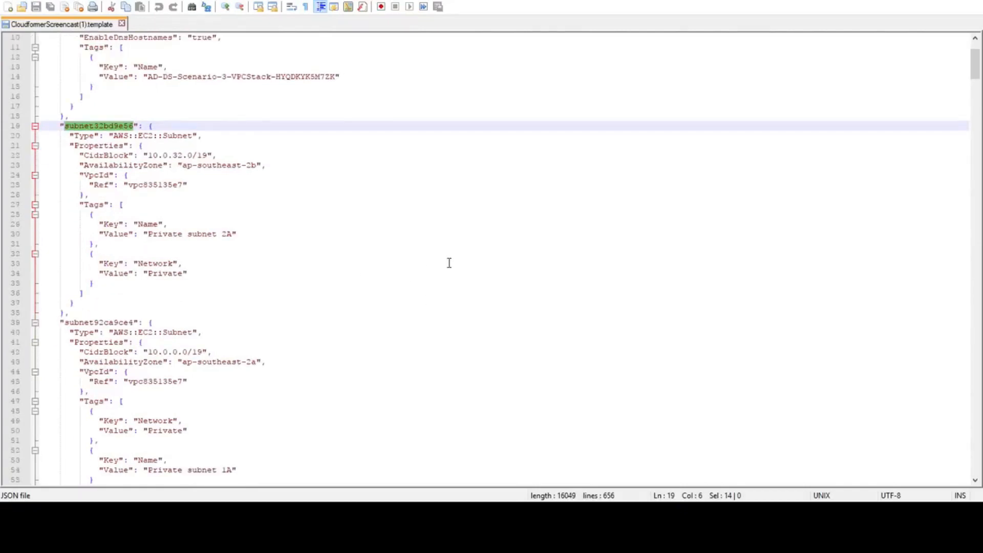